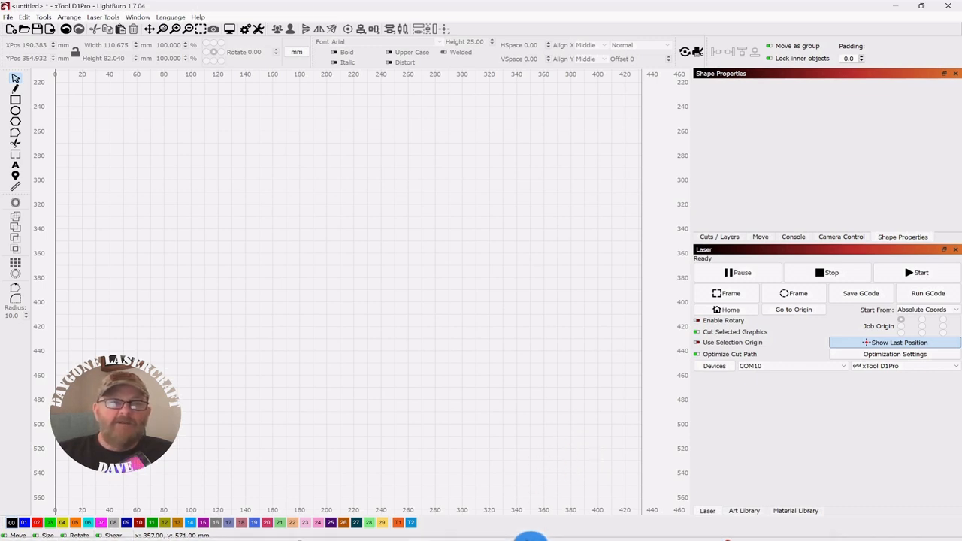
Switch to the documentation screenshot in the image viewer, examine the date format expressions, and return to LightBurn
mouse_move(568, 531)
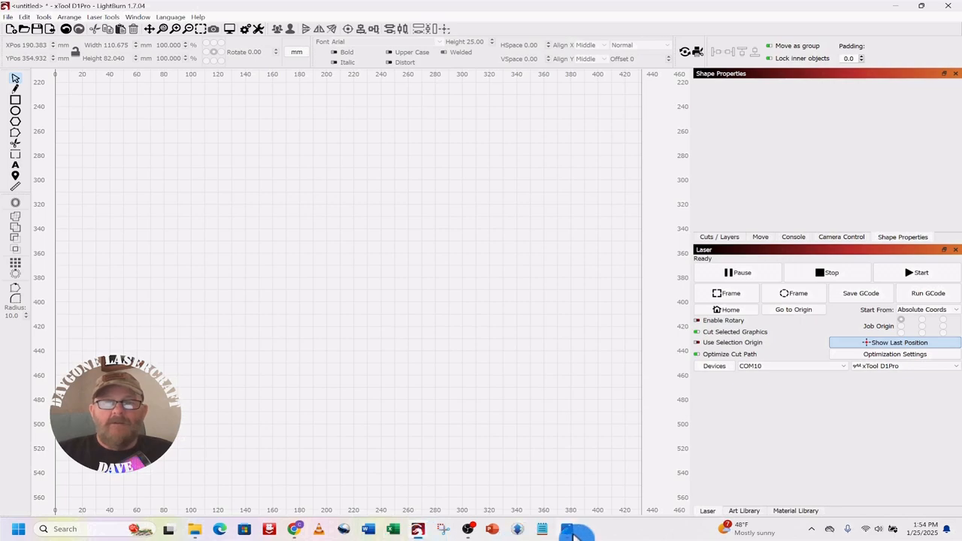
click(606, 488)
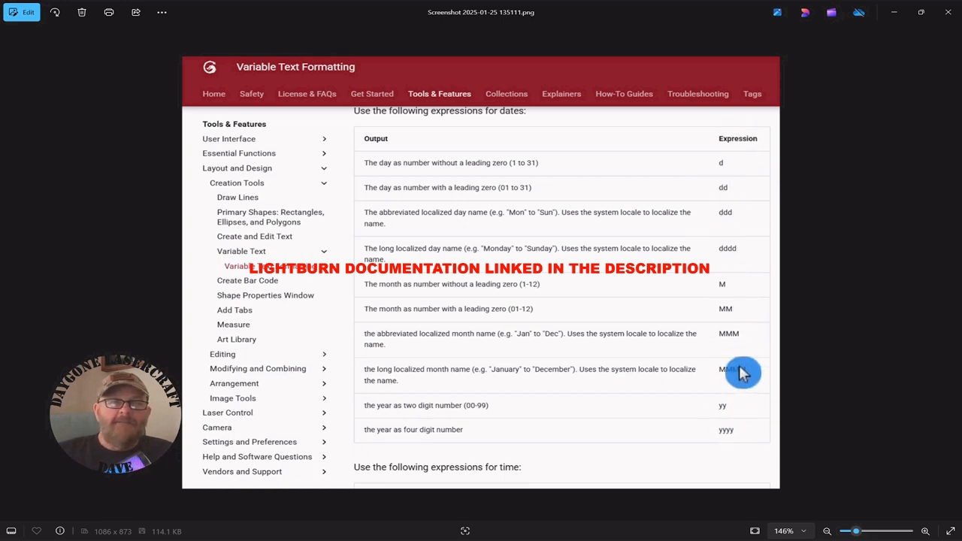
click(895, 21)
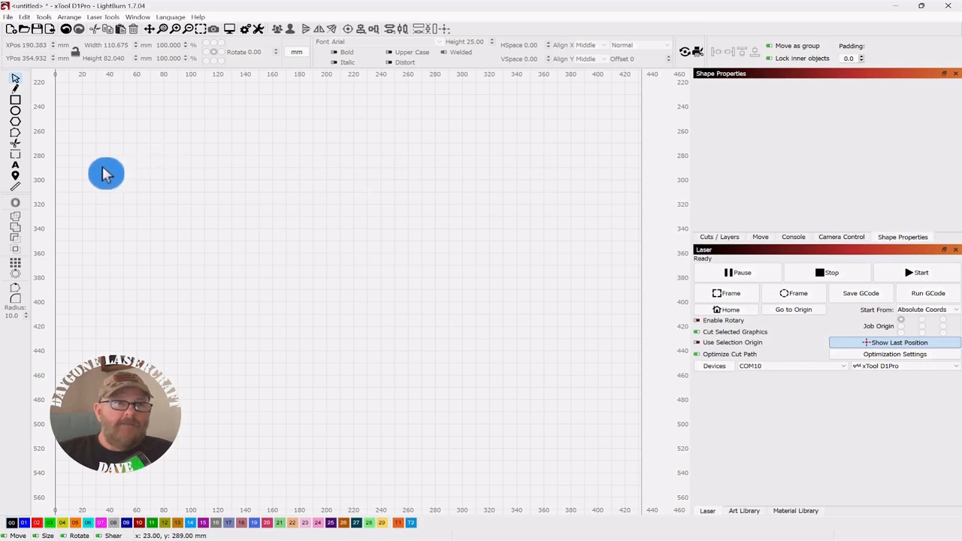
Add the text "dddd", move it to about X 219, Y 327 mm, and make it Date/Time variable text
click(15, 165)
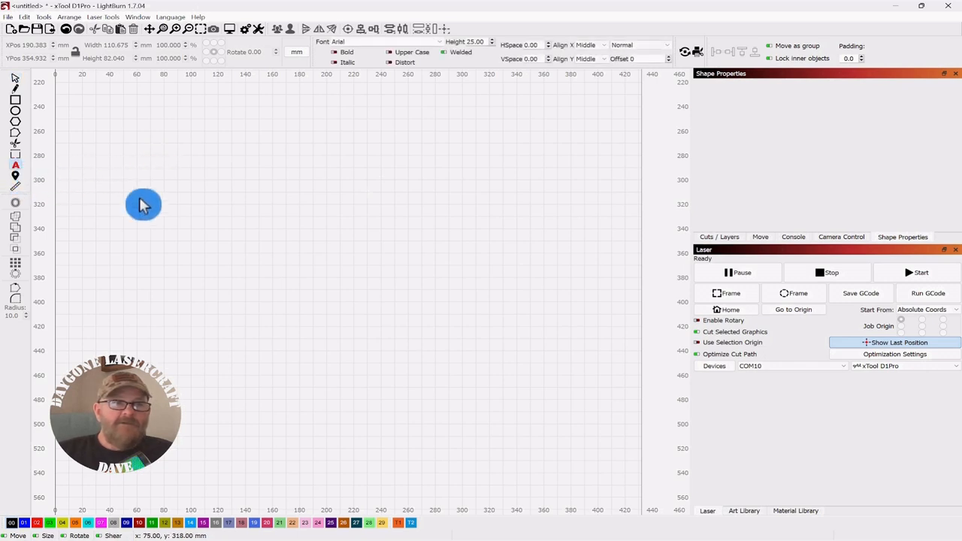
click(293, 213)
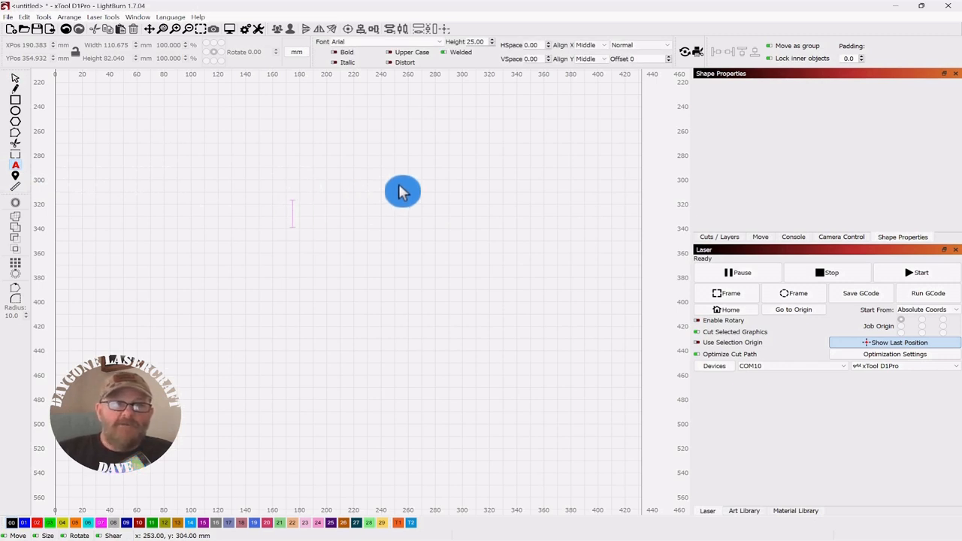
text(dddd)
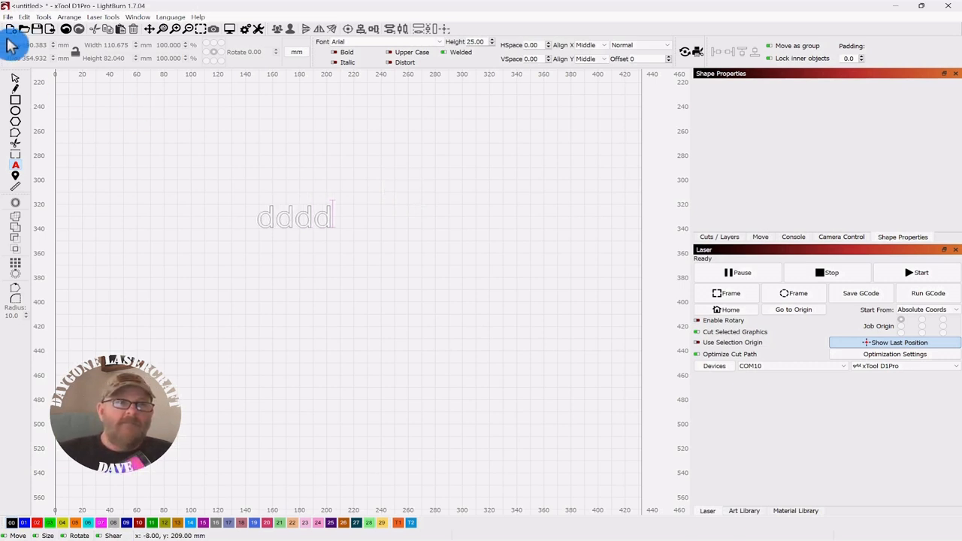
click(16, 86)
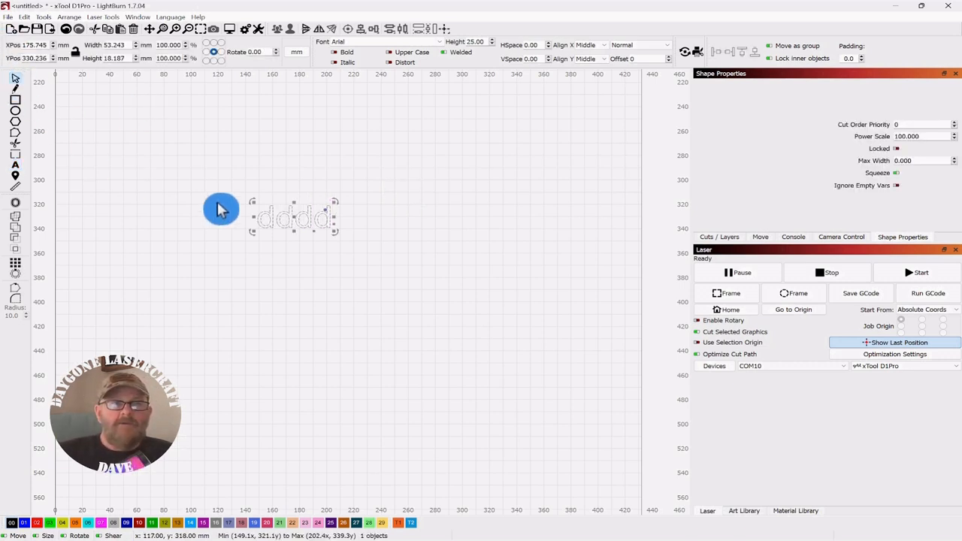
drag(294, 218, 357, 219)
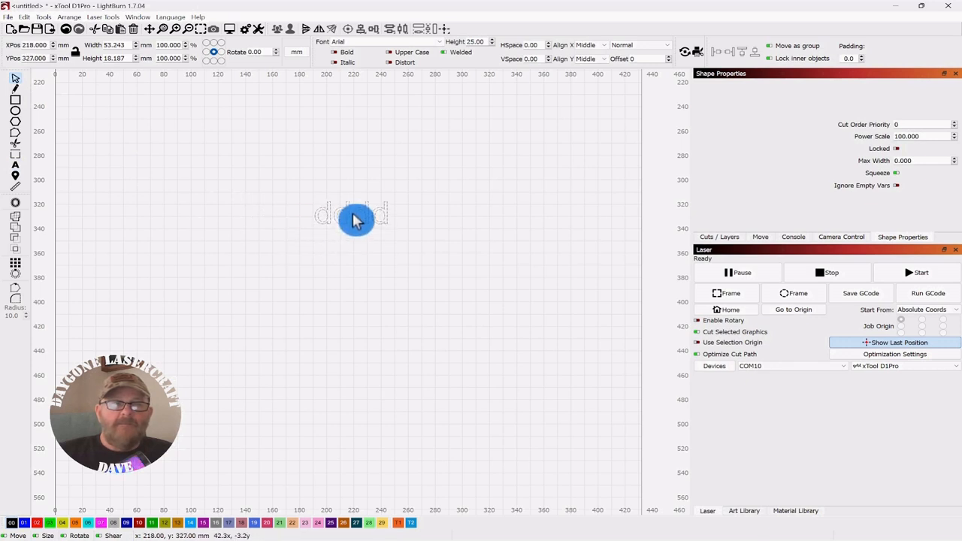
click(669, 48)
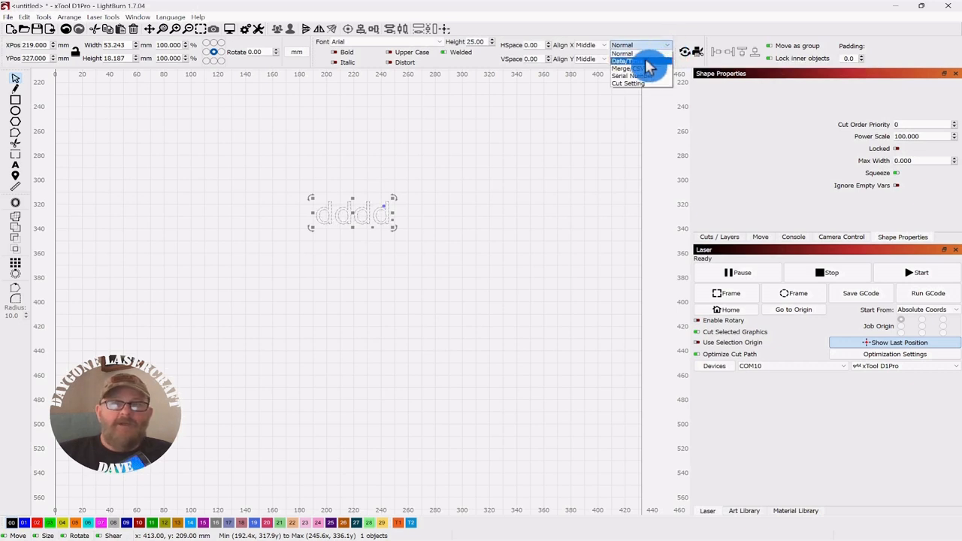
click(645, 60)
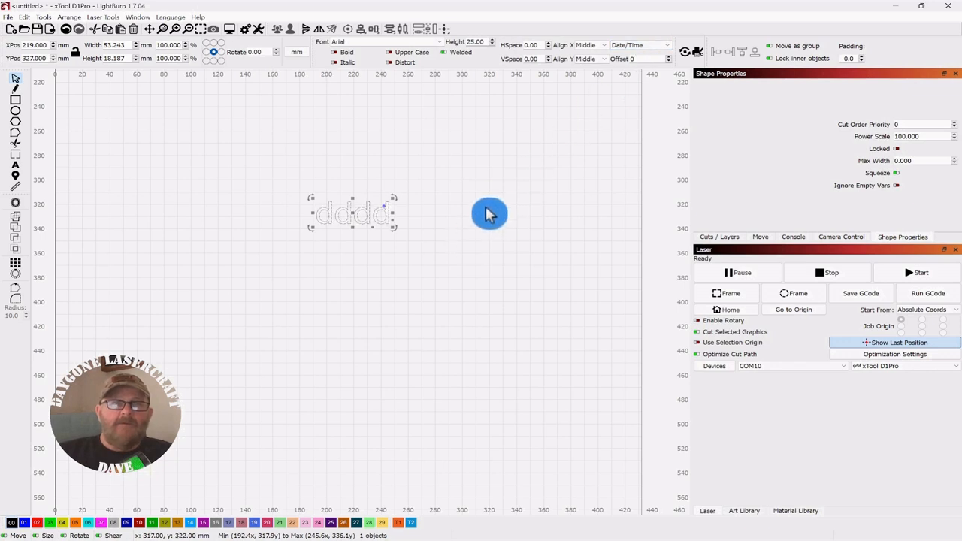
Show the Variable Text window and test how the "dddd" text resolves, ending the test when done
click(138, 18)
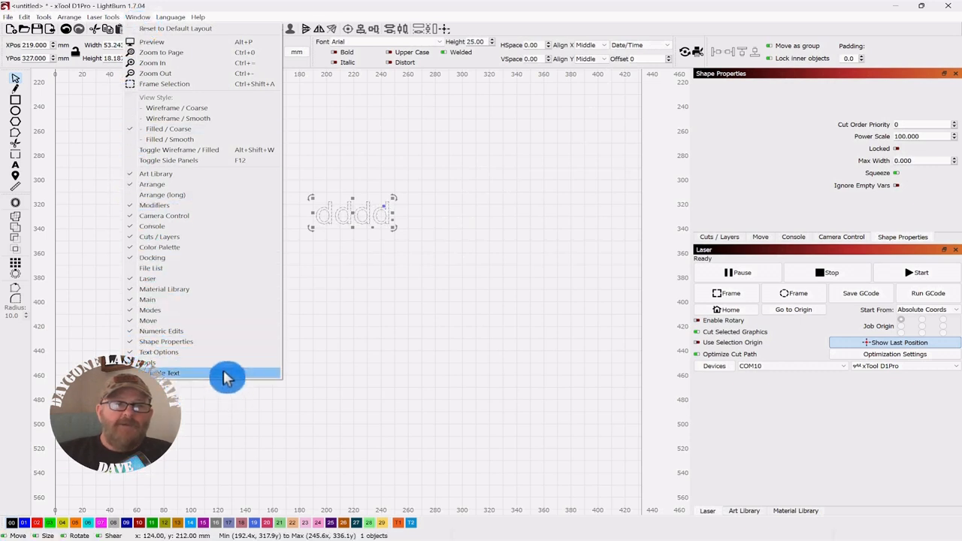
click(154, 373)
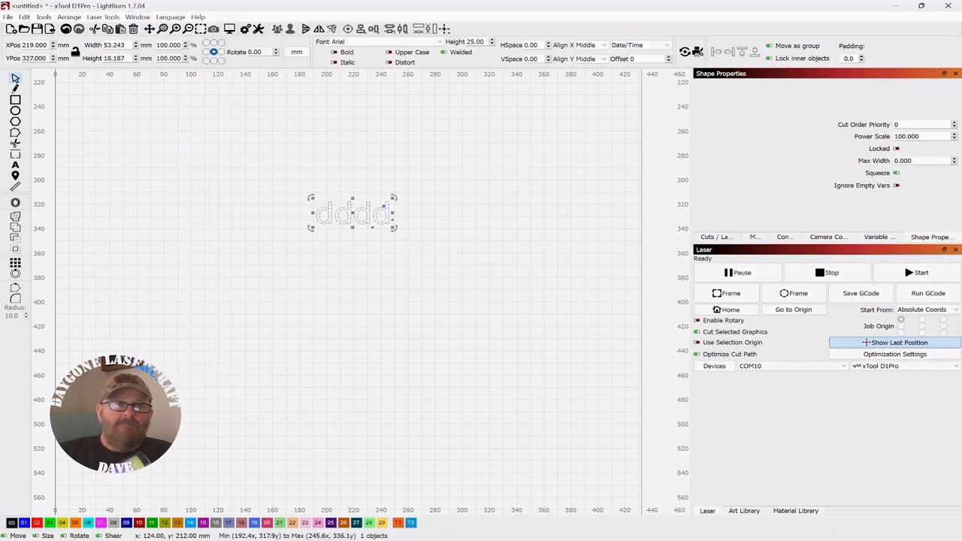
click(883, 239)
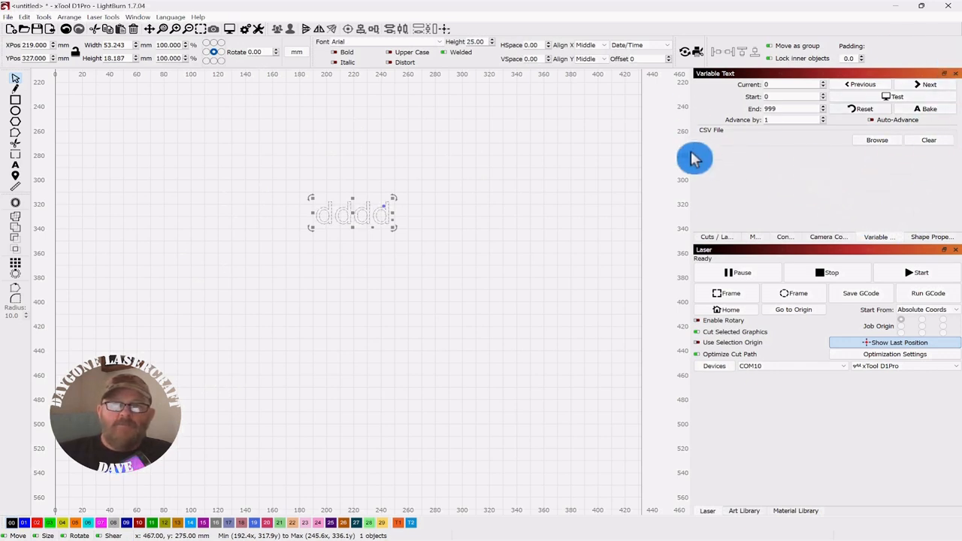
click(896, 99)
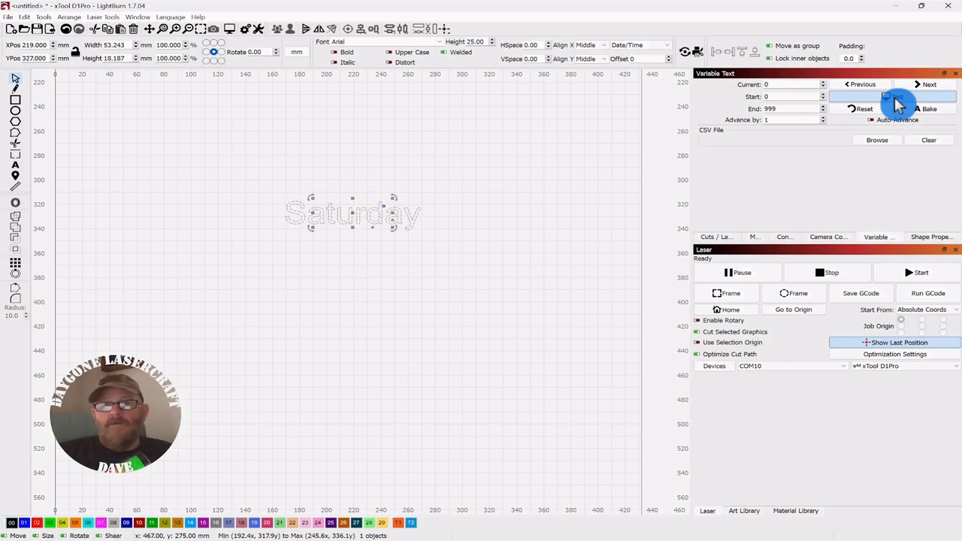
click(896, 99)
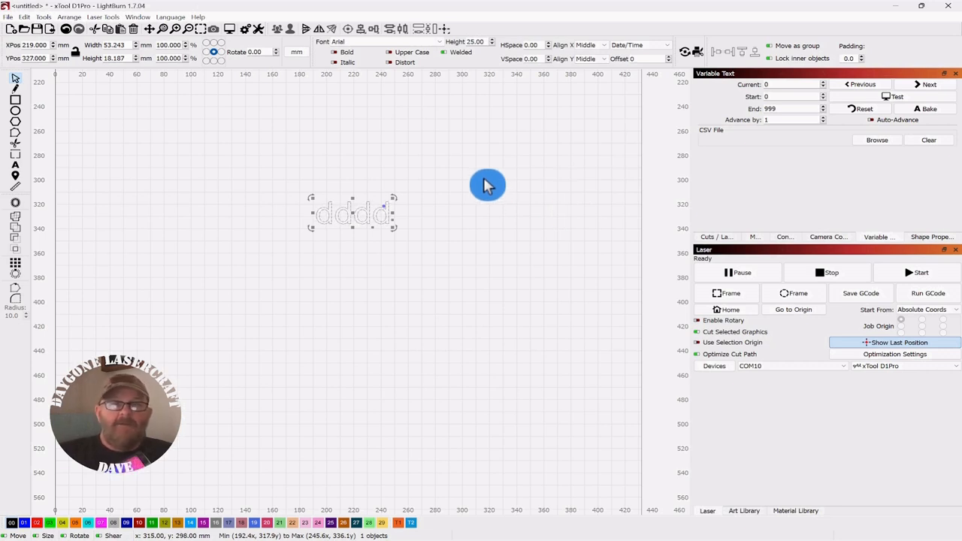
Add the text "M/dd/yyyy" and move it centred above "dddd", at about X 219, Y 306 mm
click(13, 165)
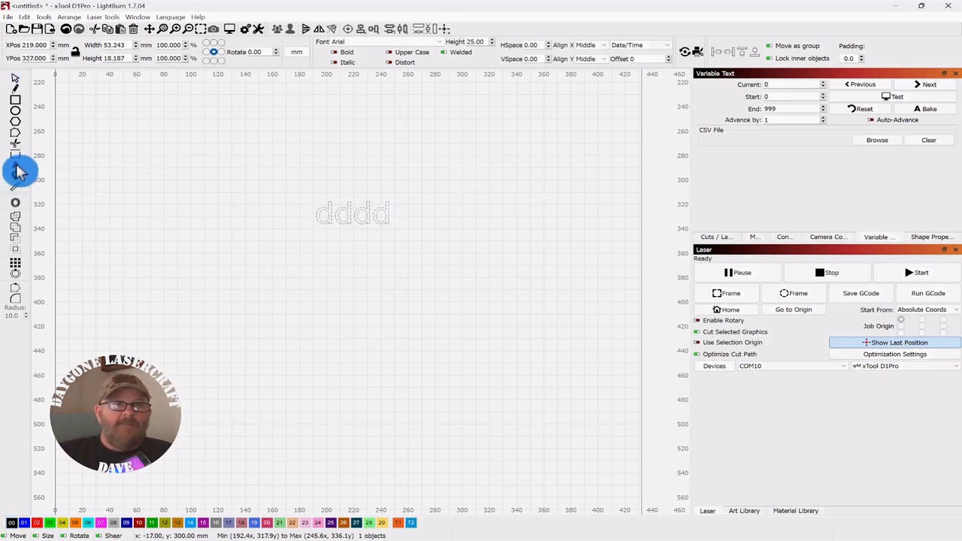
click(303, 181)
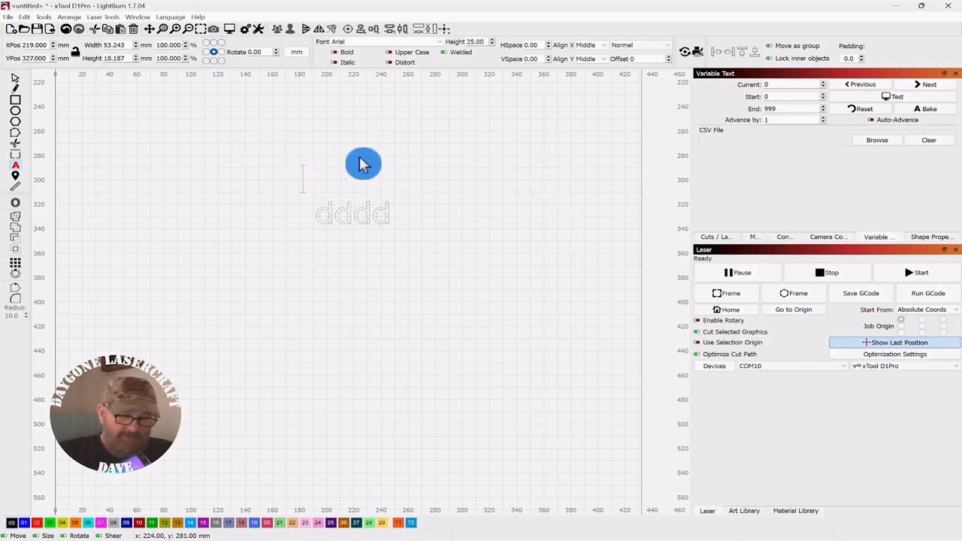
text(M)
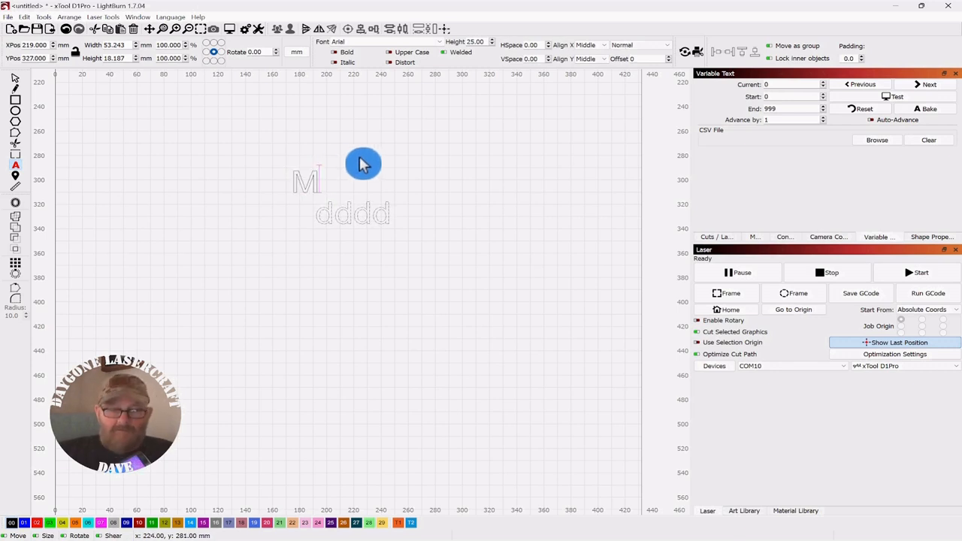
text(/)
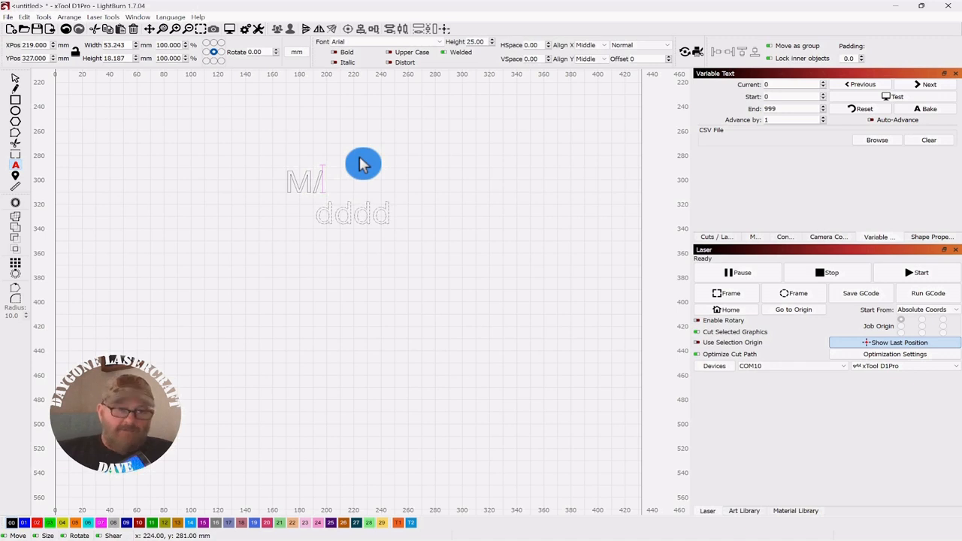
text(dd)
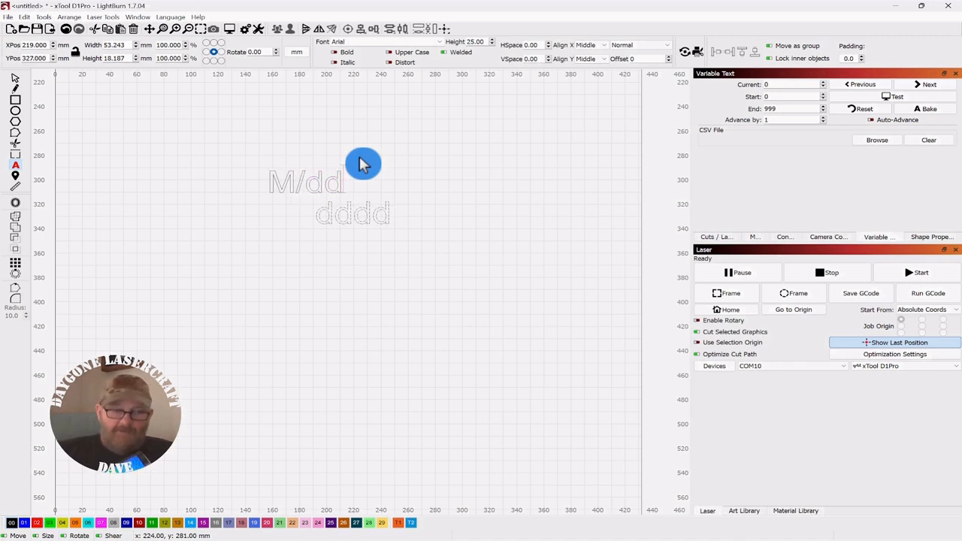
text(/)
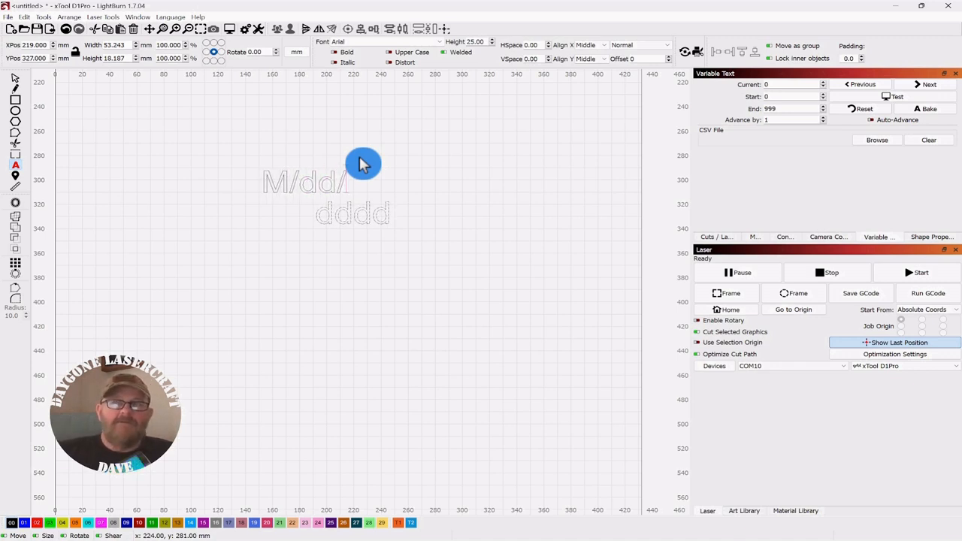
text(yyyy)
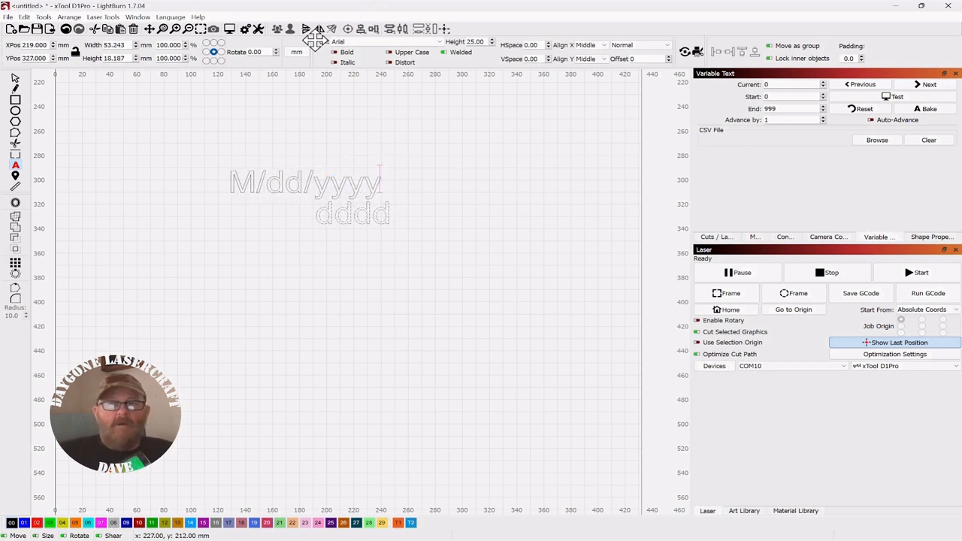
click(15, 78)
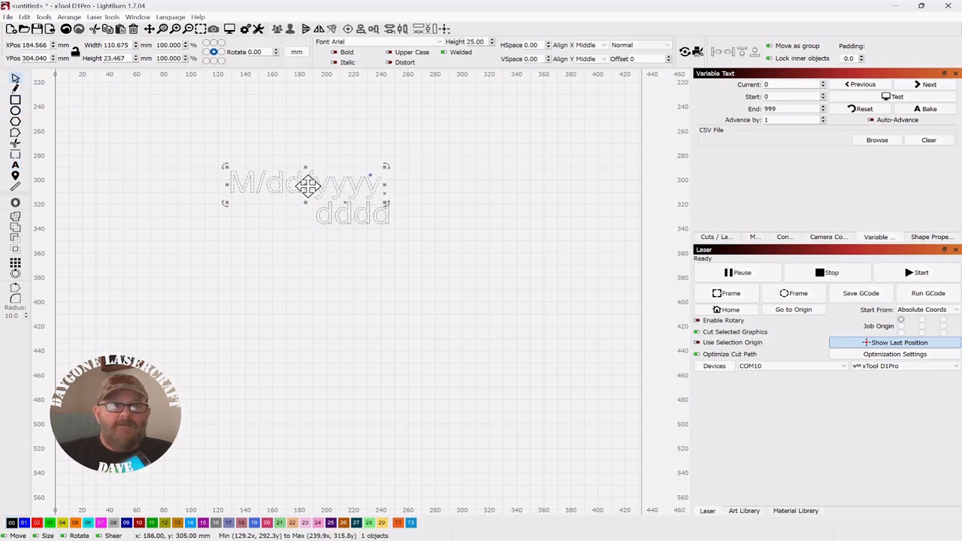
drag(313, 193, 357, 198)
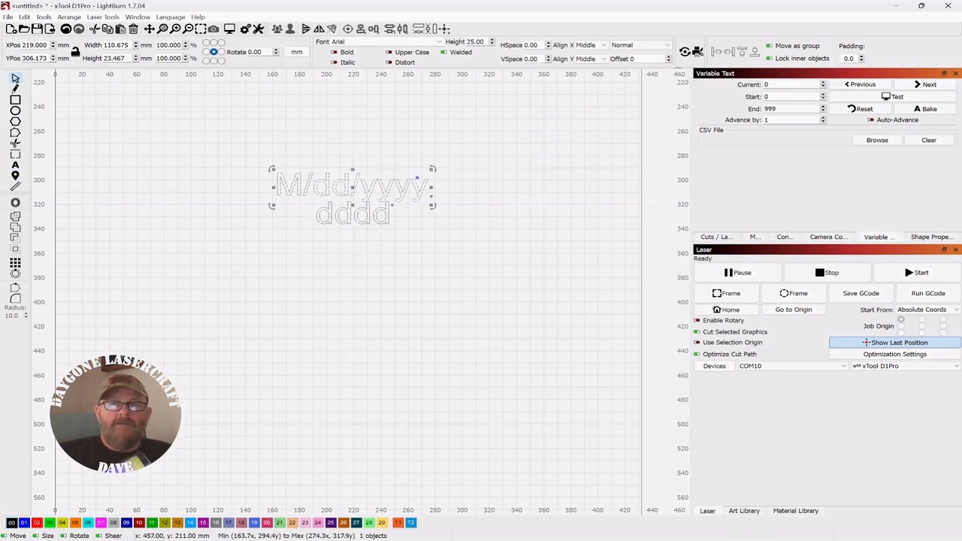
Make the "M/dd/yyyy" text Date/Time variable text and test how both texts resolve, ending the test when done
click(668, 47)
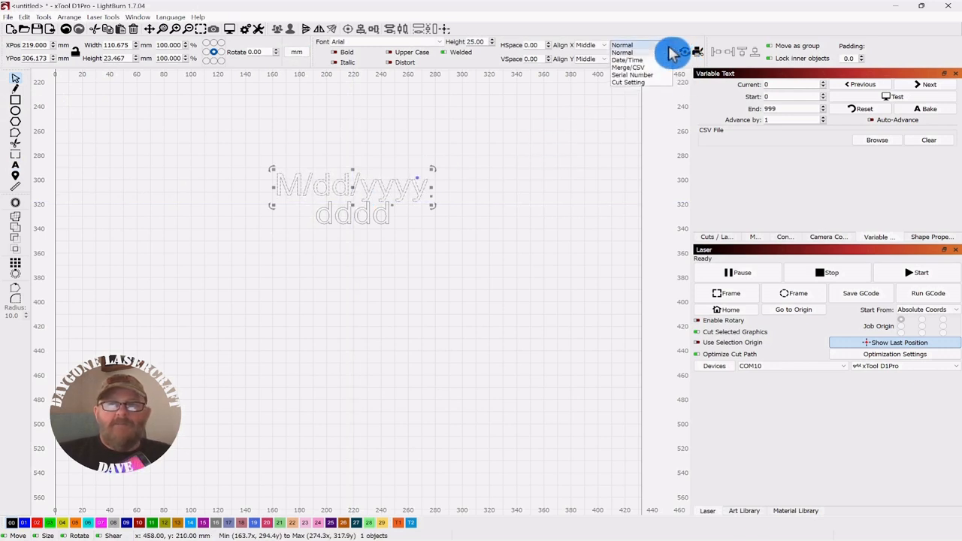
click(633, 64)
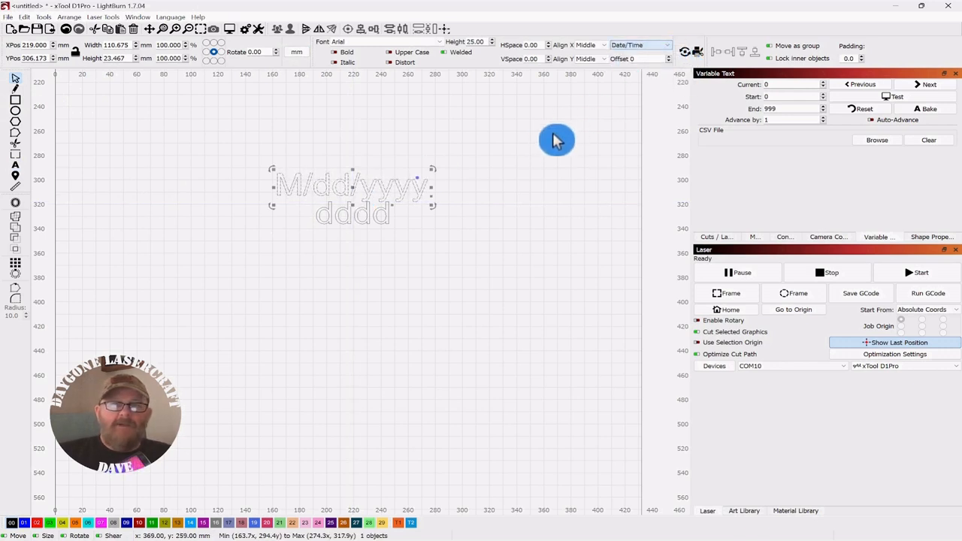
click(895, 100)
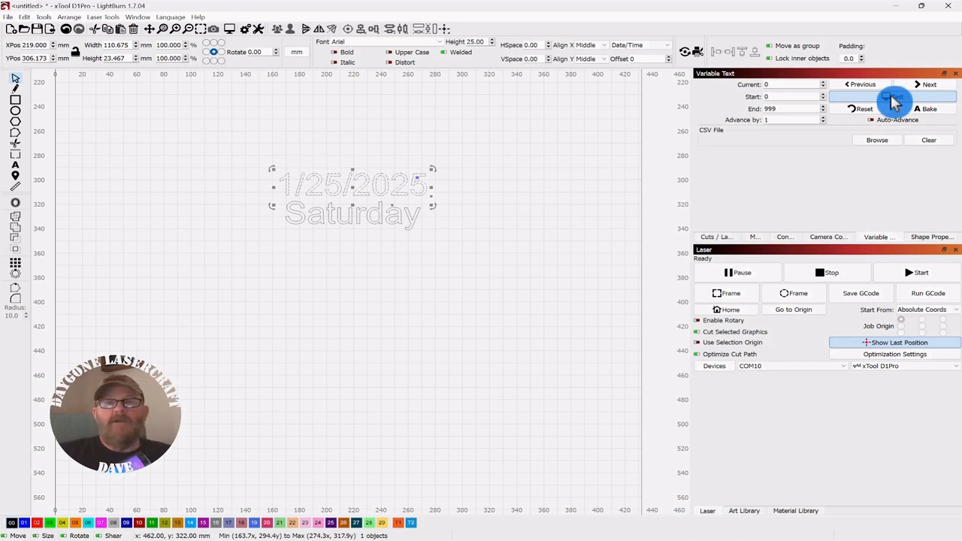
click(895, 99)
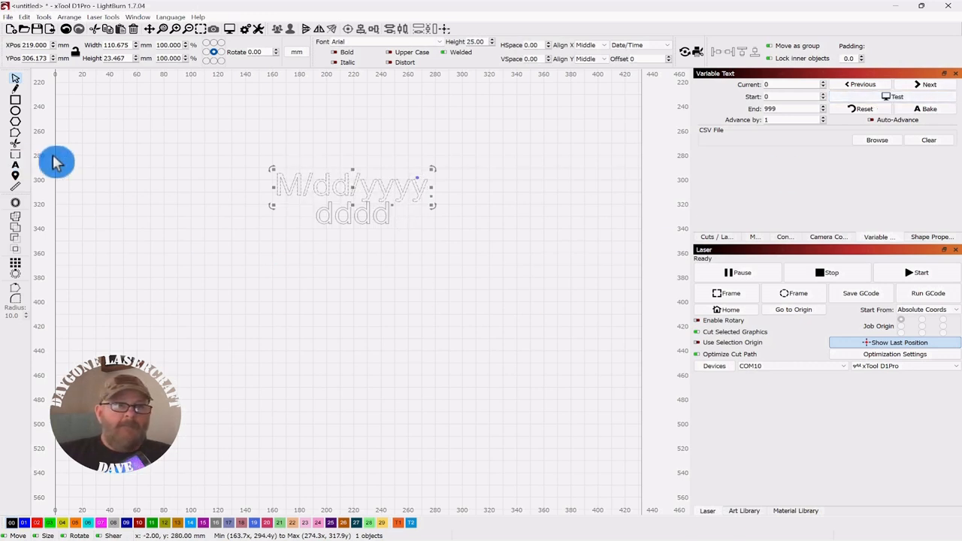
Add the text "h:mAP" and move it centred below "dddd", at about X 219, Y 351 mm
click(15, 166)
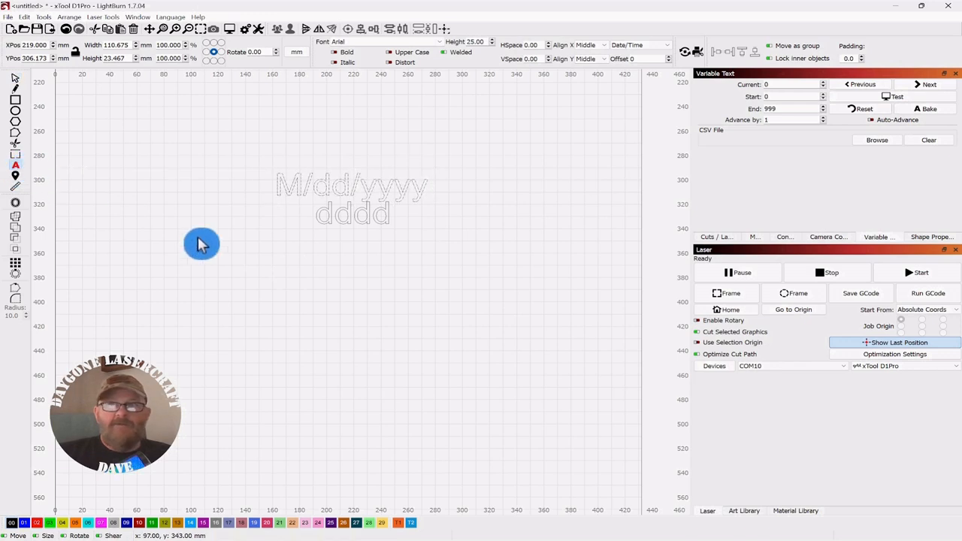
click(318, 242)
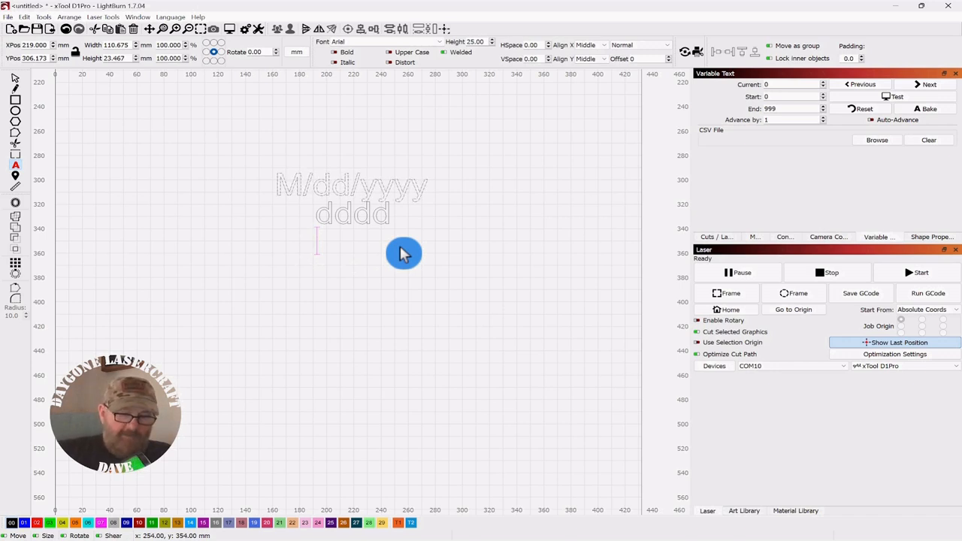
text(h)
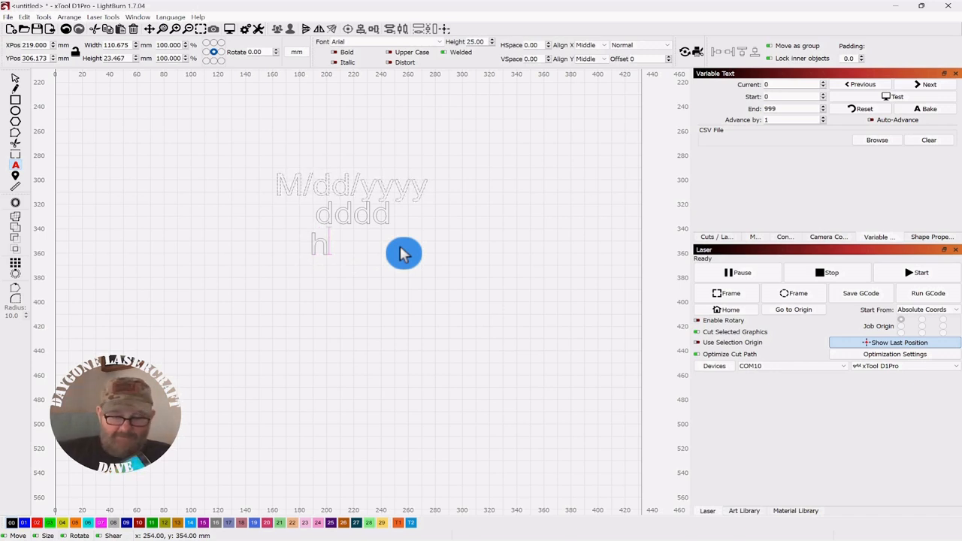
text(:)
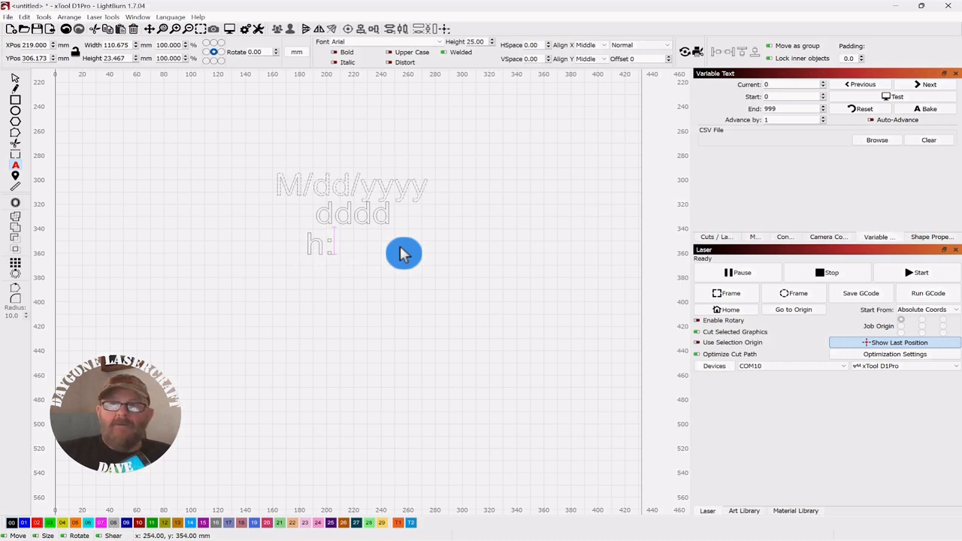
text(m)
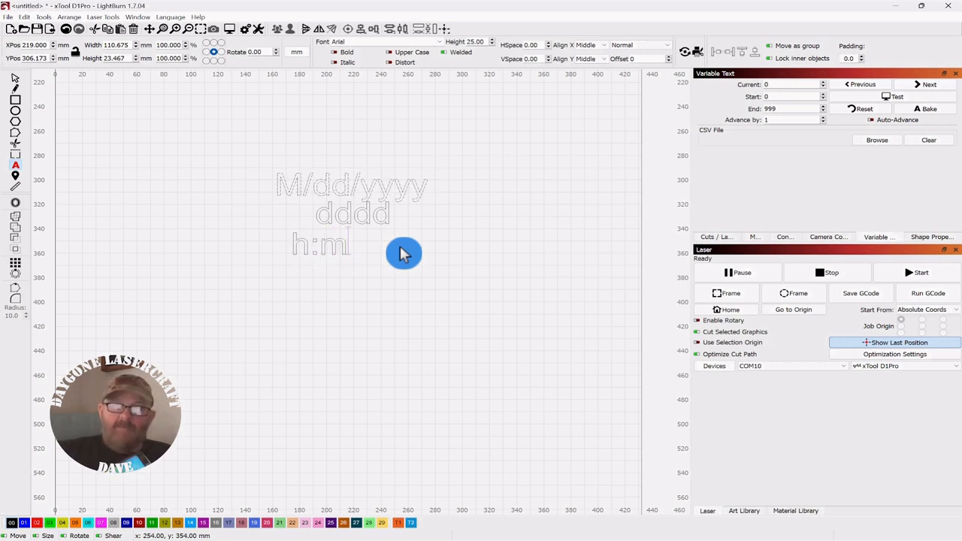
text(A)
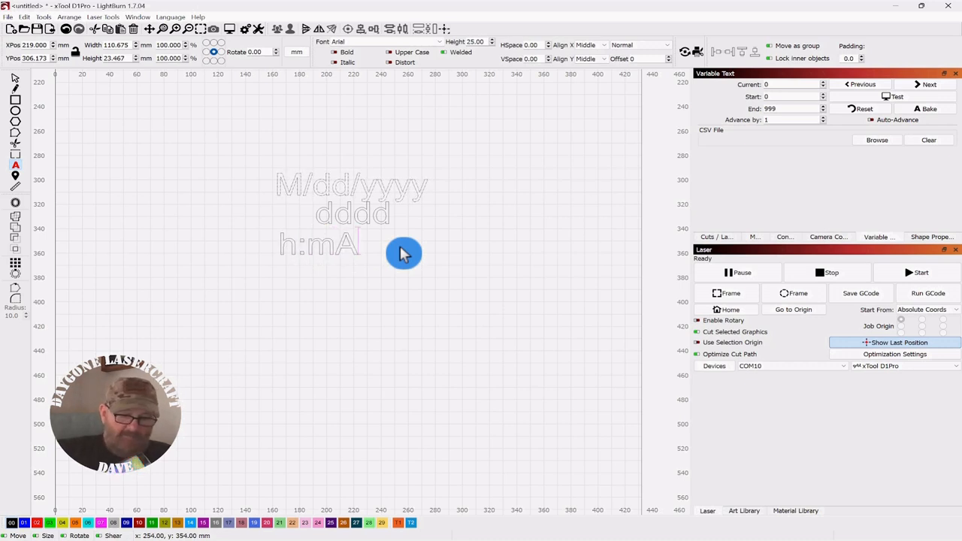
text(P)
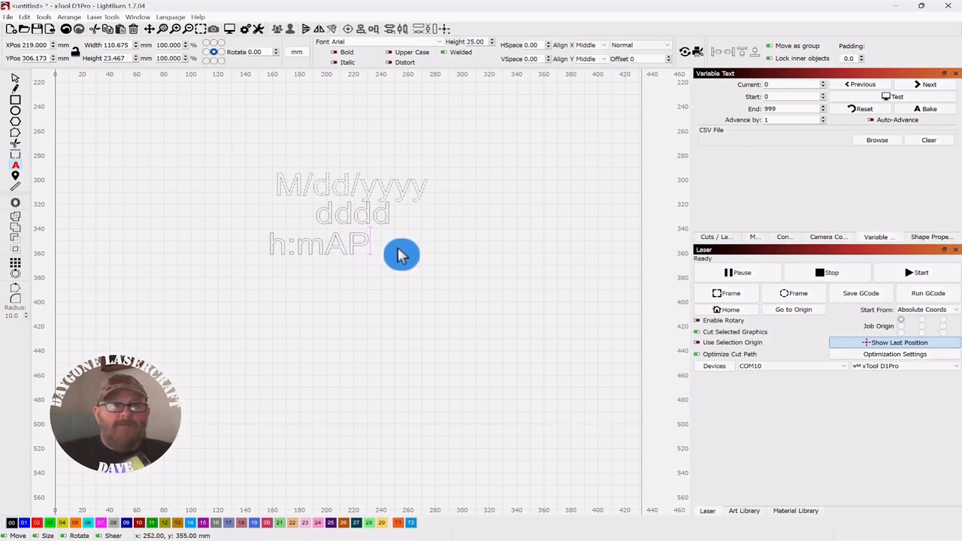
click(17, 79)
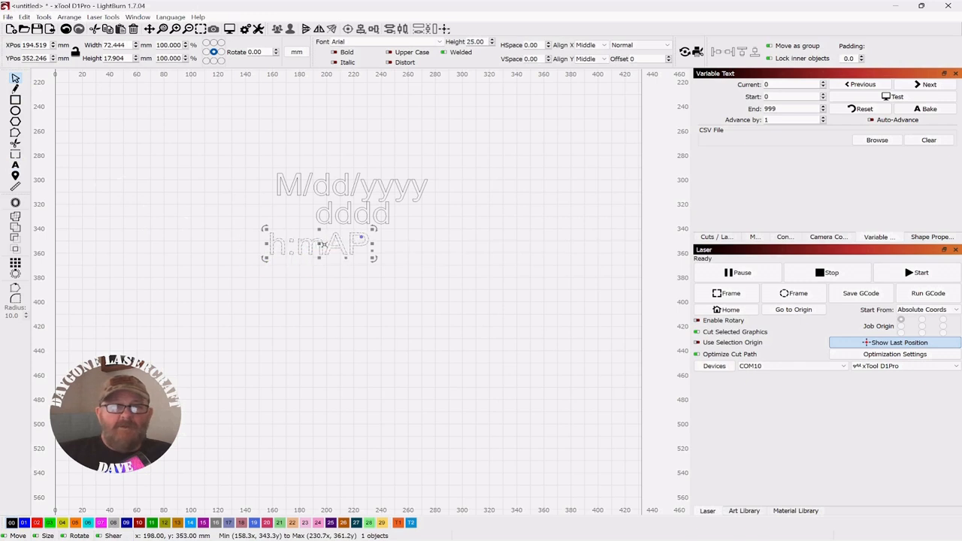
drag(318, 243, 358, 251)
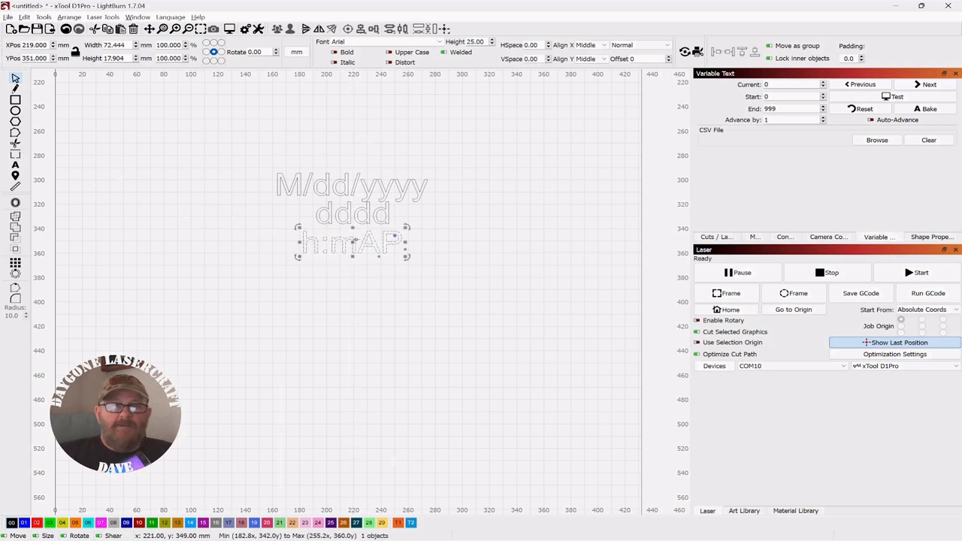
click(543, 218)
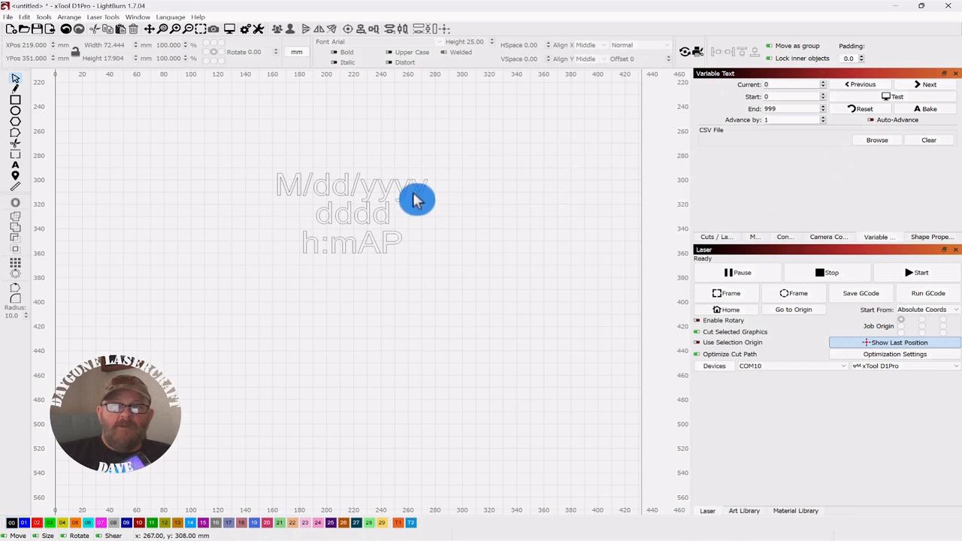
Make the "h:mAP" text Date/Time variable text and test how all three texts resolve, ending the test when done
click(387, 256)
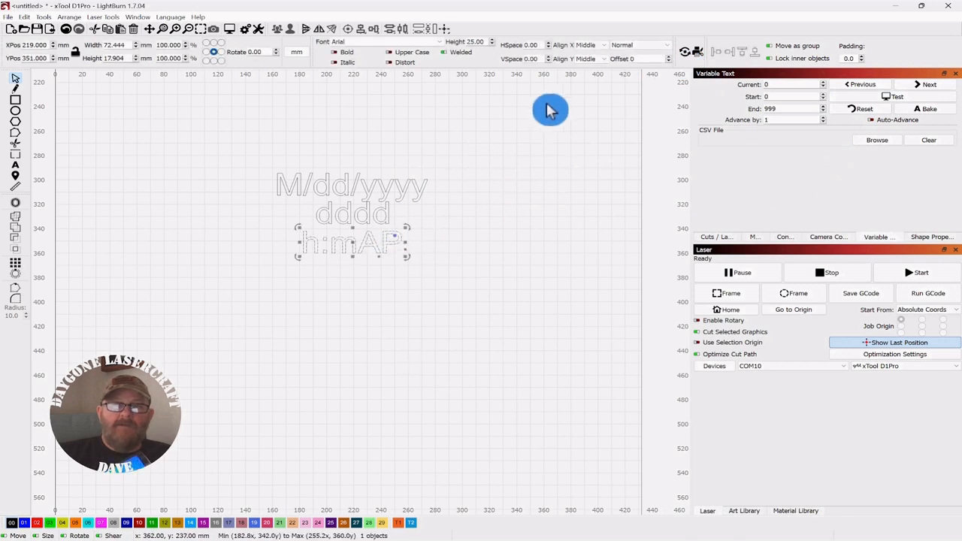
click(666, 47)
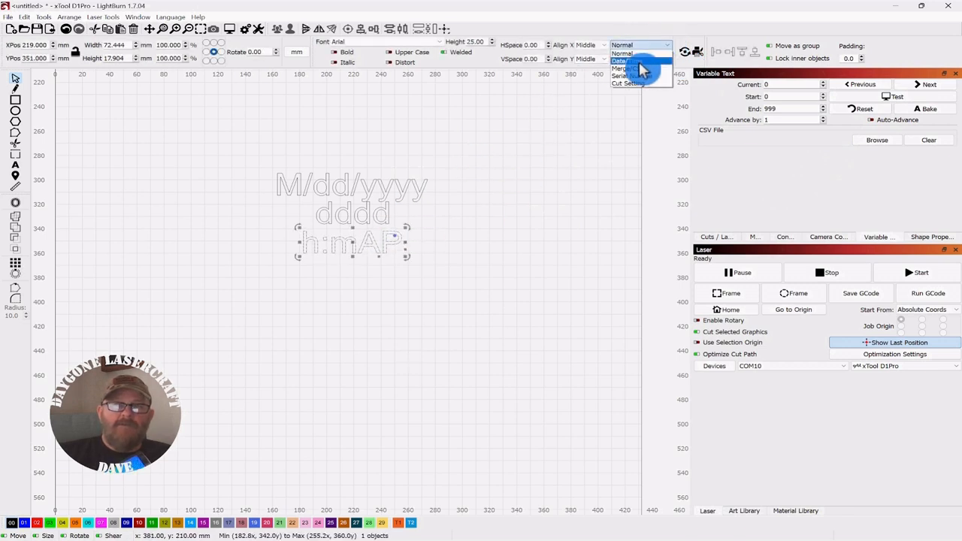
click(644, 63)
click(523, 239)
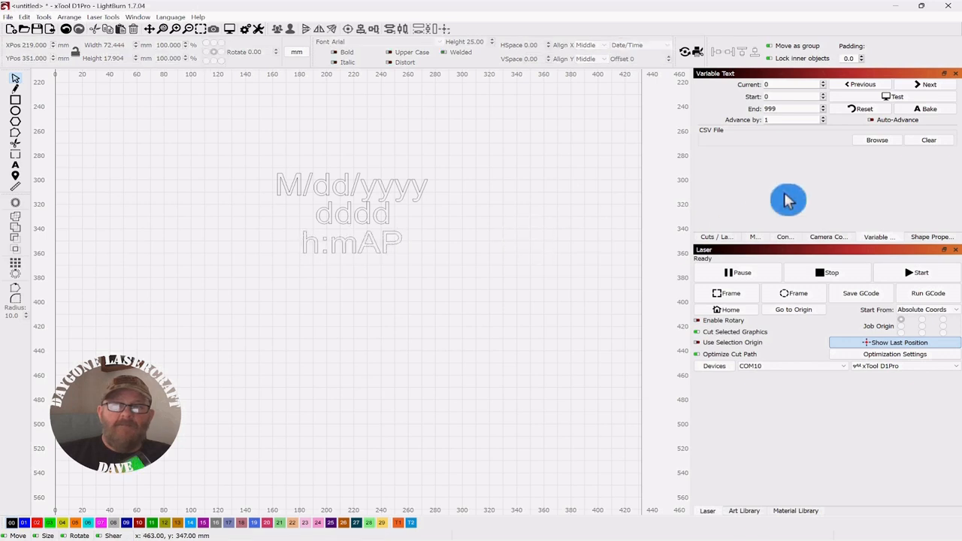
click(892, 99)
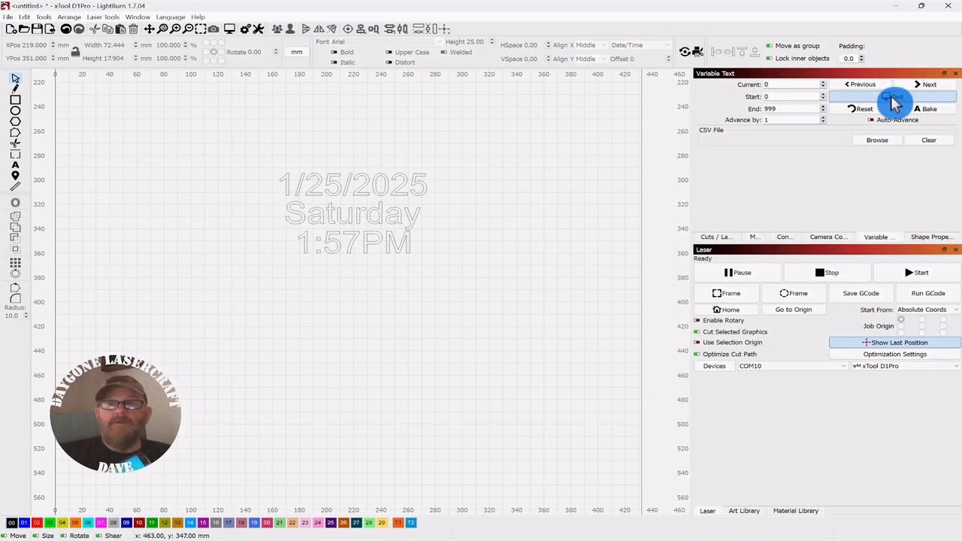
click(895, 100)
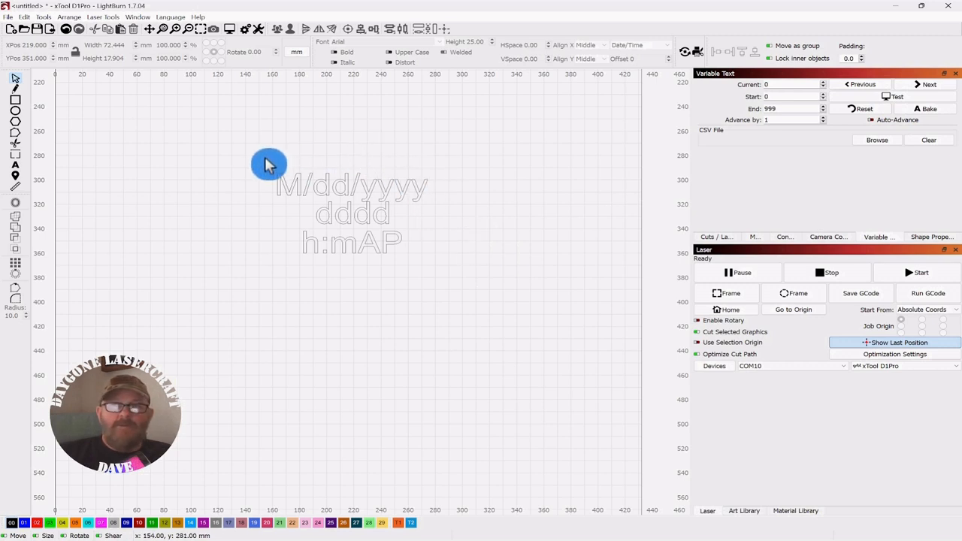
Delete the three date, weekday and time texts together to clear the workspace
drag(259, 152, 438, 308)
drag(363, 223, 293, 178)
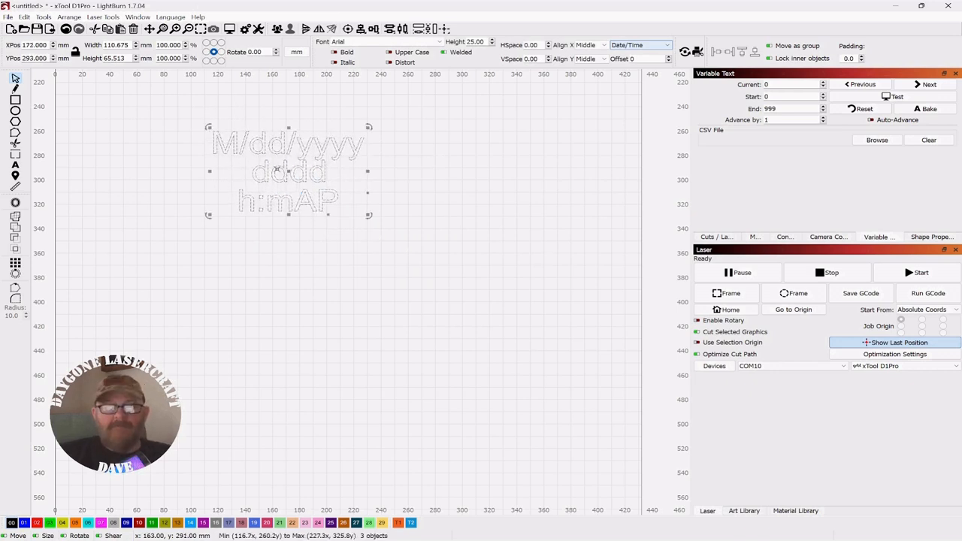
key(Delete)
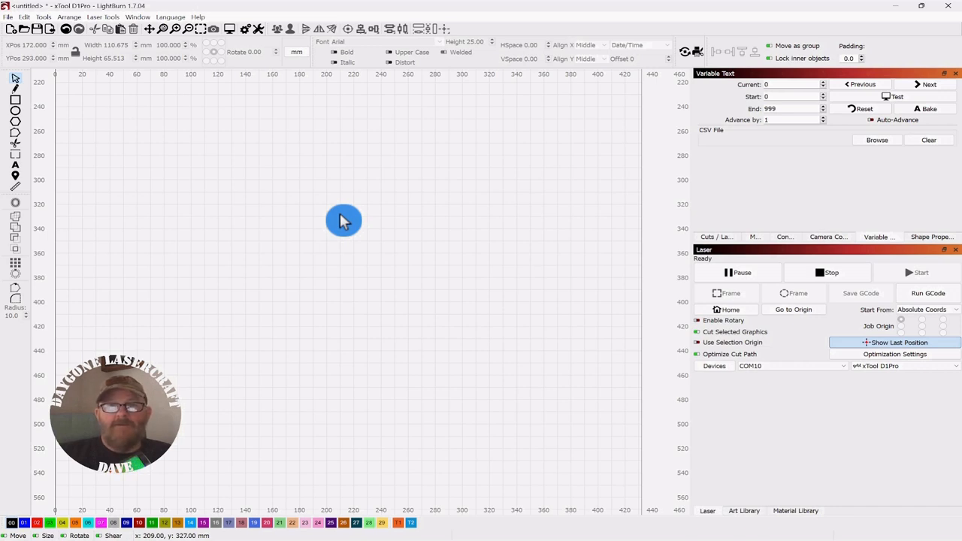
mouse_move(406, 535)
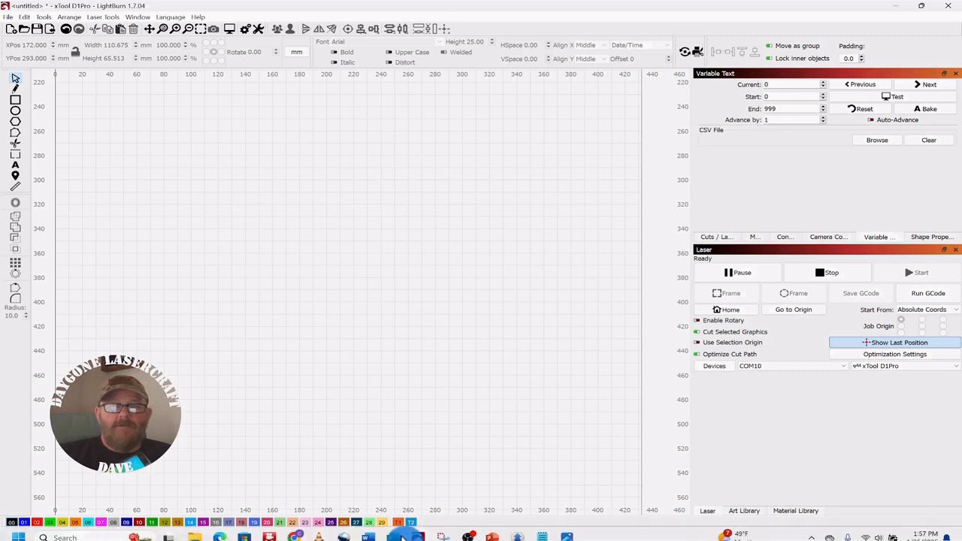
click(394, 531)
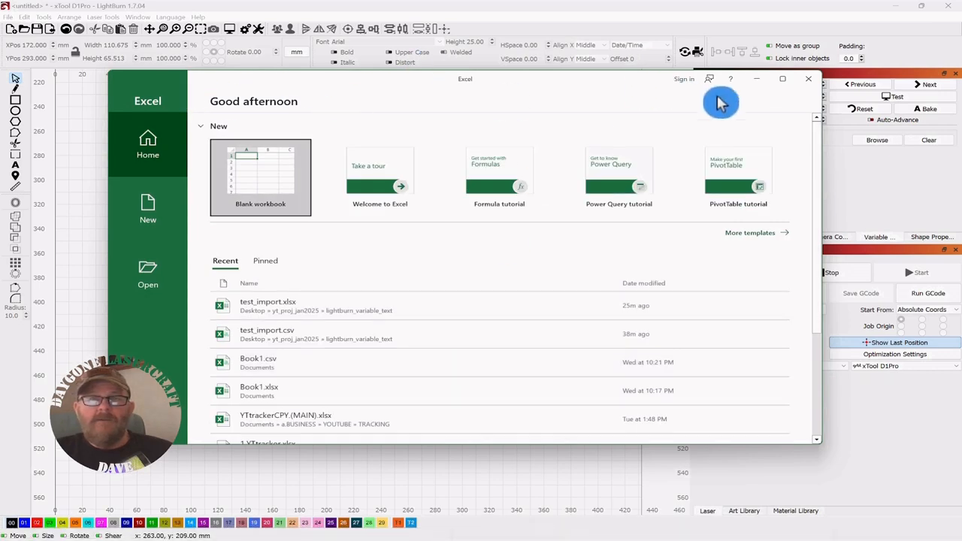
click(821, 83)
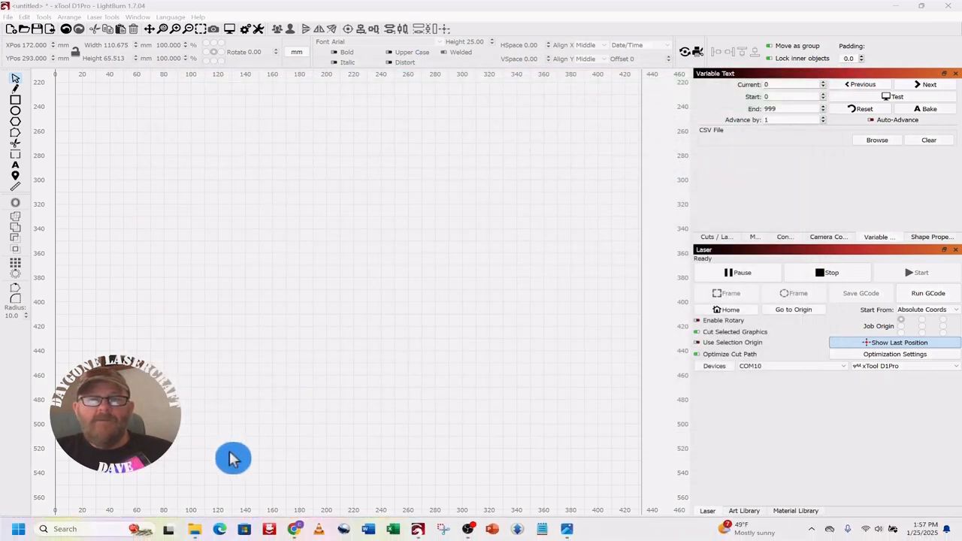
Open test_import.xlsx from the lightburn_variable_text folder in Excel and review its Name and Seat Number columns
click(194, 529)
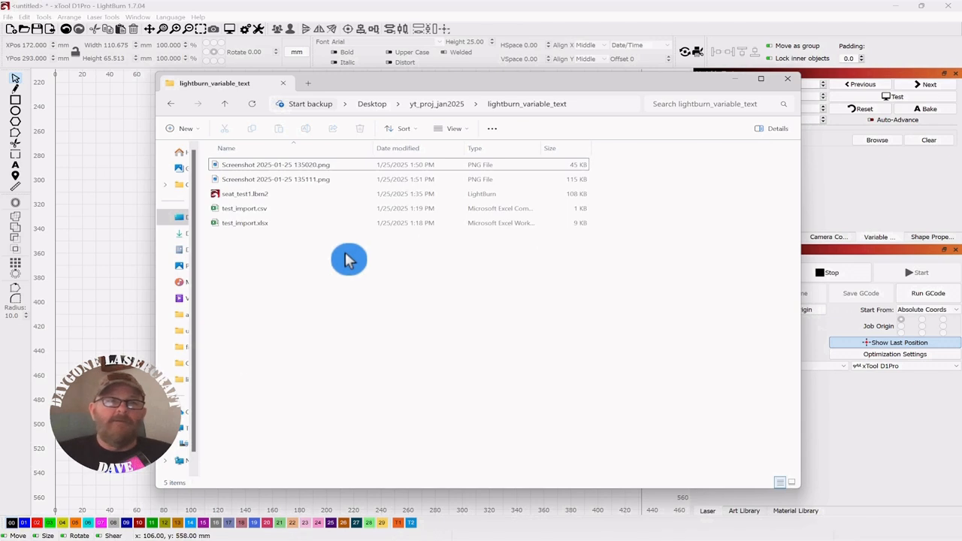
double_click(234, 226)
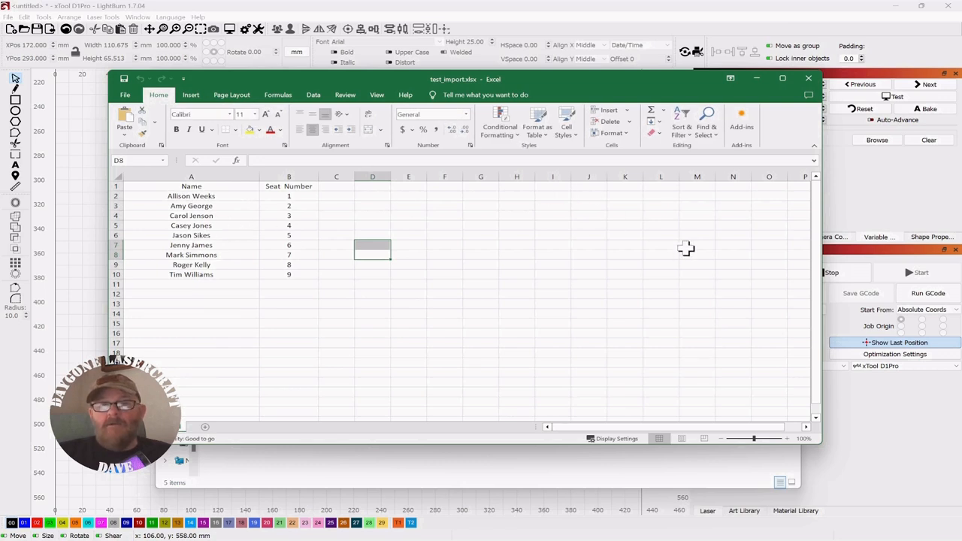
click(651, 264)
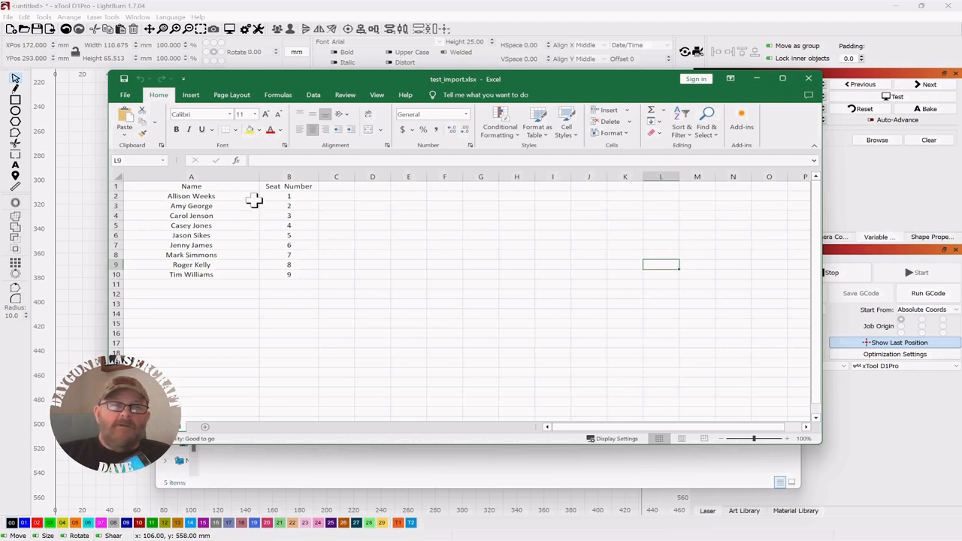
click(201, 176)
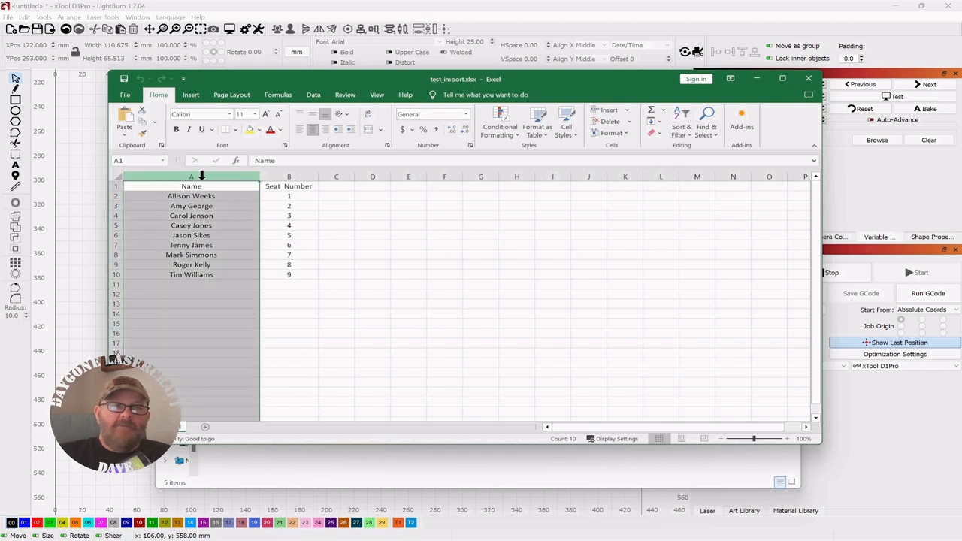
click(297, 175)
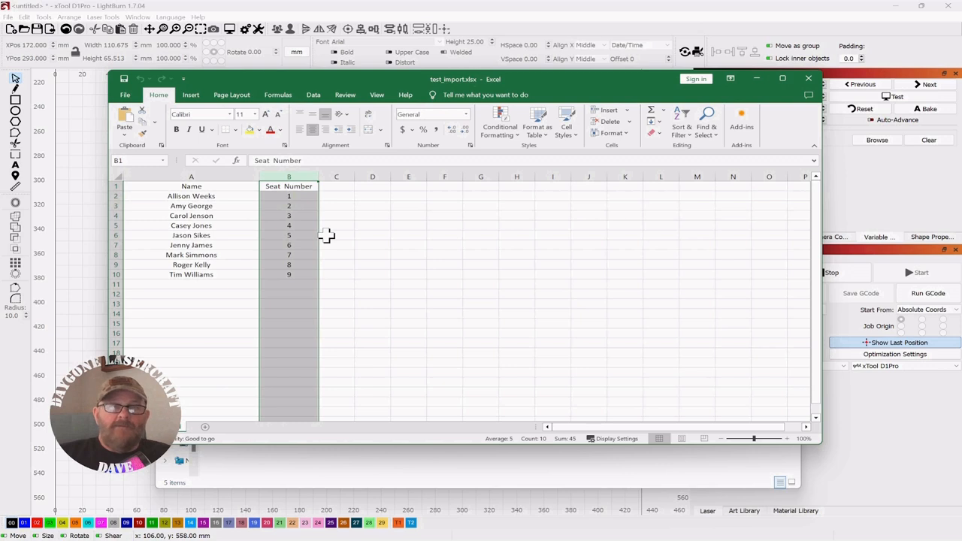
click(449, 267)
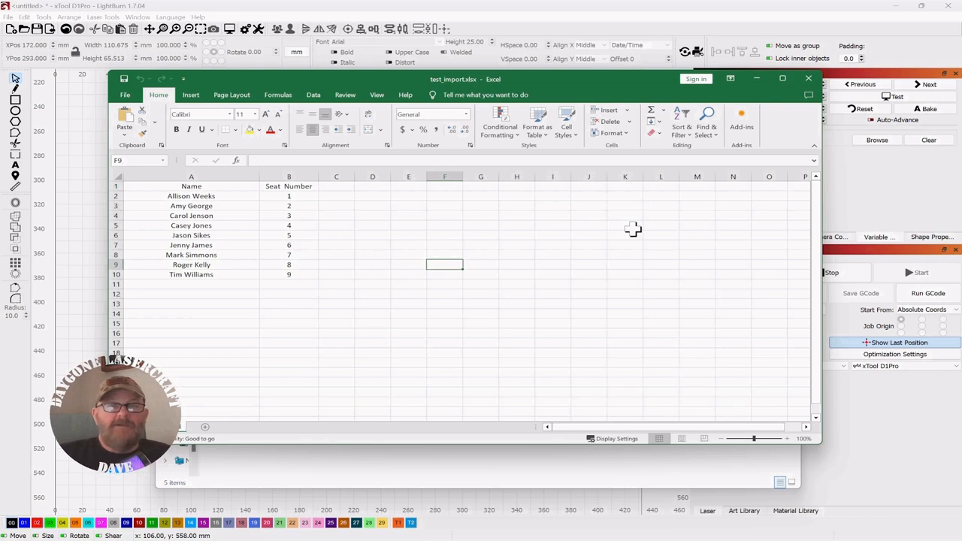
Save the workbook as CSV (Comma delimited) test_import.csv in the lightburn_variable_text folder, replacing the existing file, and return to LightBurn
click(128, 98)
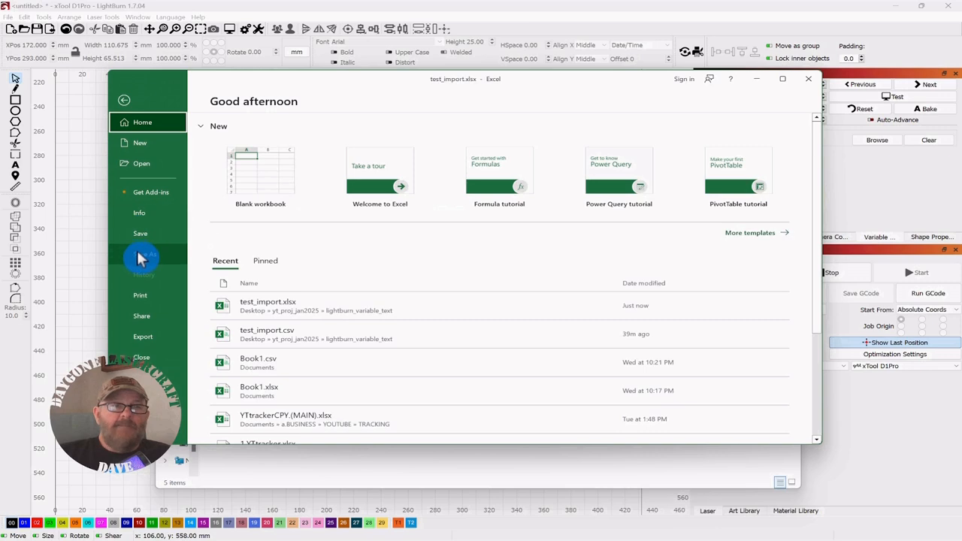
click(141, 256)
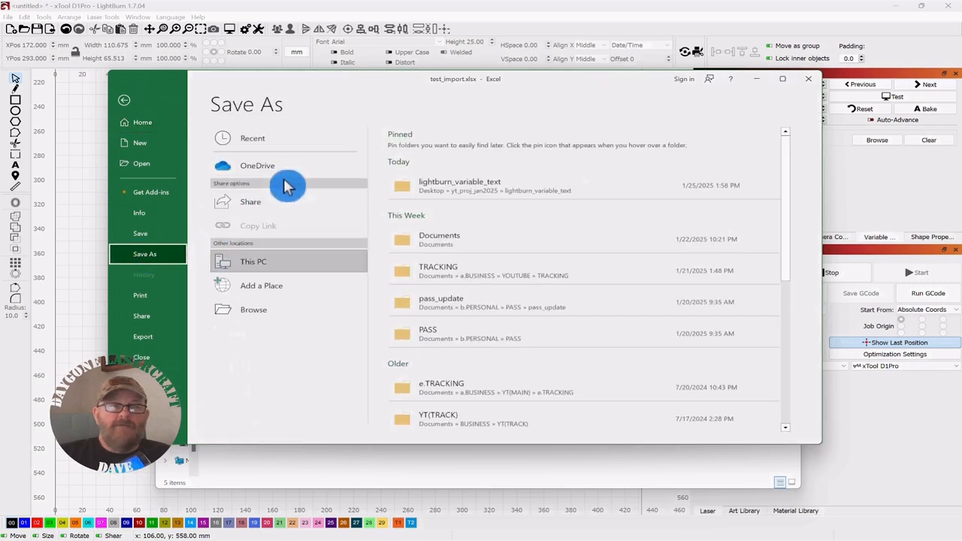
click(457, 191)
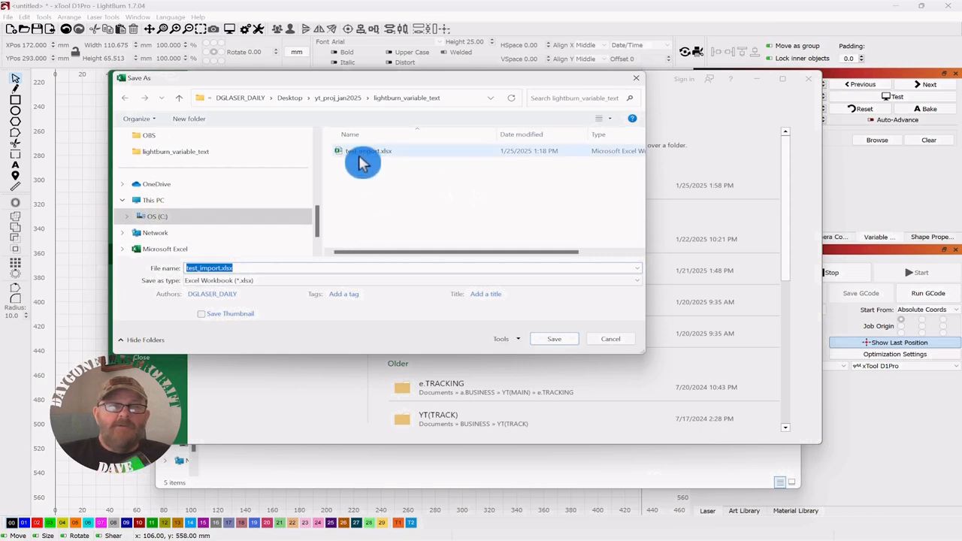
click(625, 281)
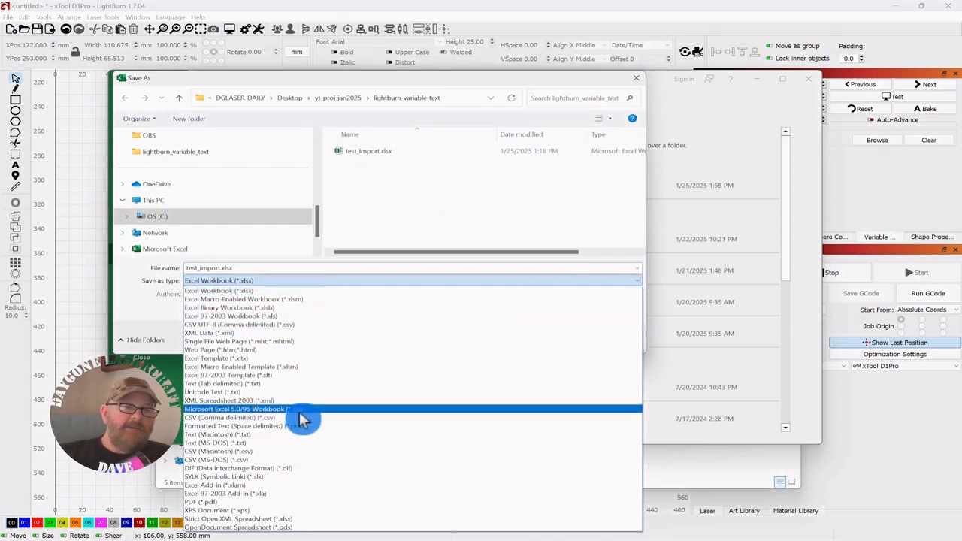
click(265, 418)
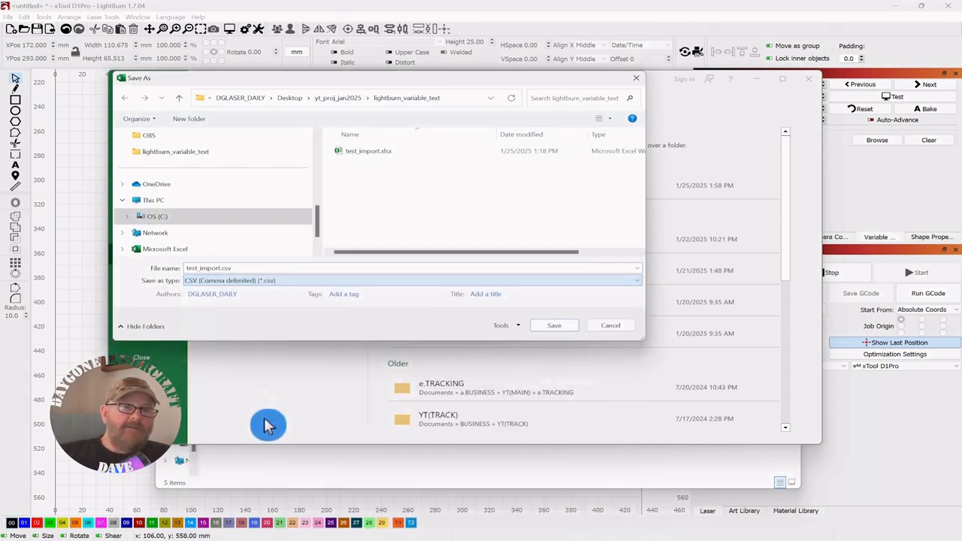
click(549, 332)
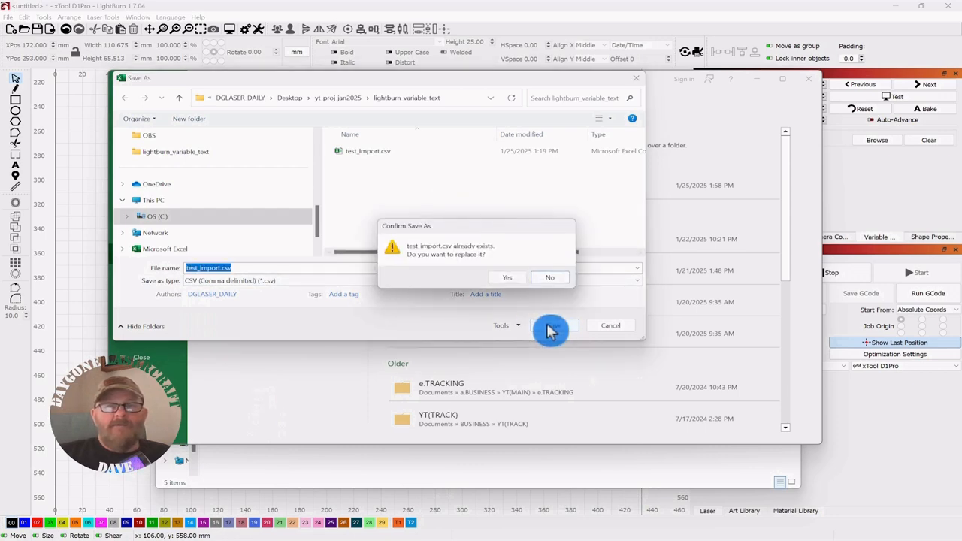
click(508, 280)
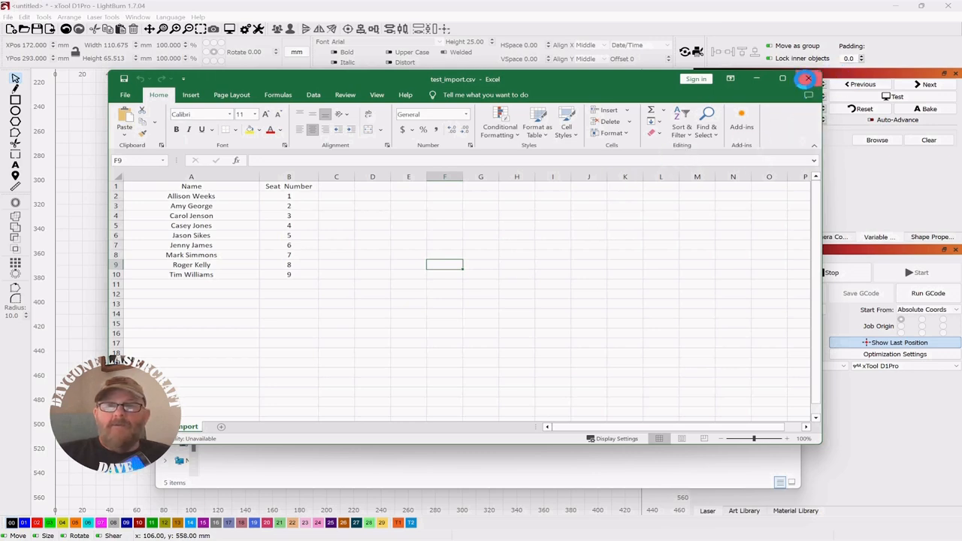
click(808, 78)
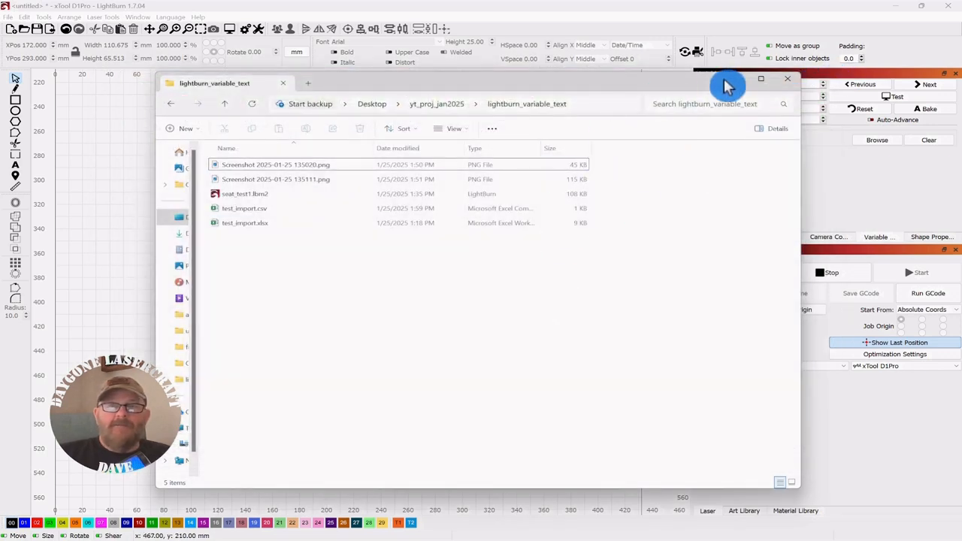
click(760, 78)
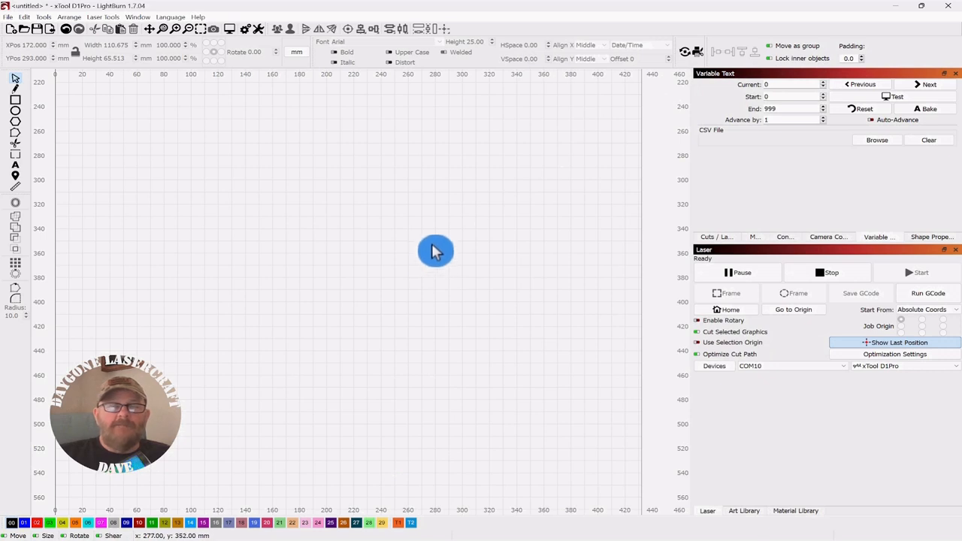
Draw a rectangle about 103 by 54 mm near the workspace's upper-left corner and set its corner radius to 6 mm
click(16, 100)
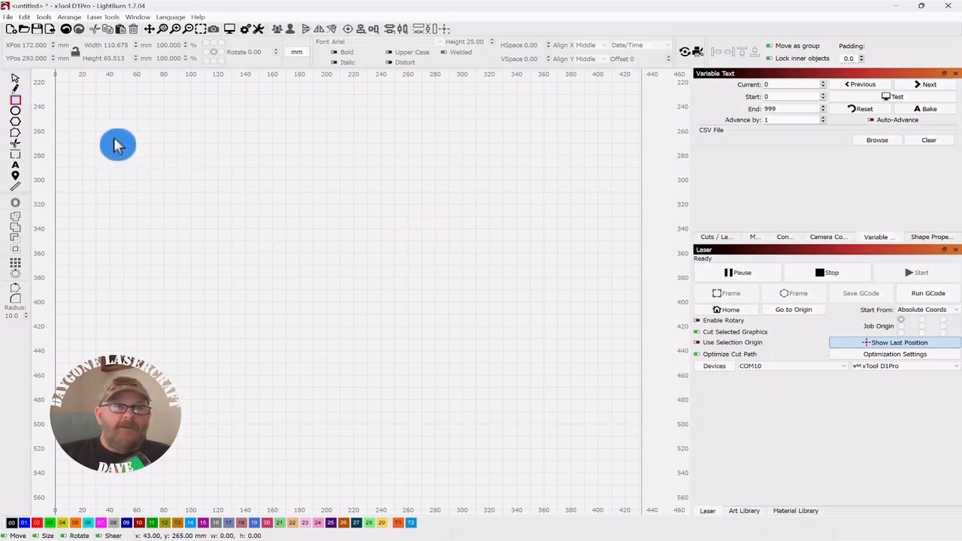
drag(113, 138, 254, 203)
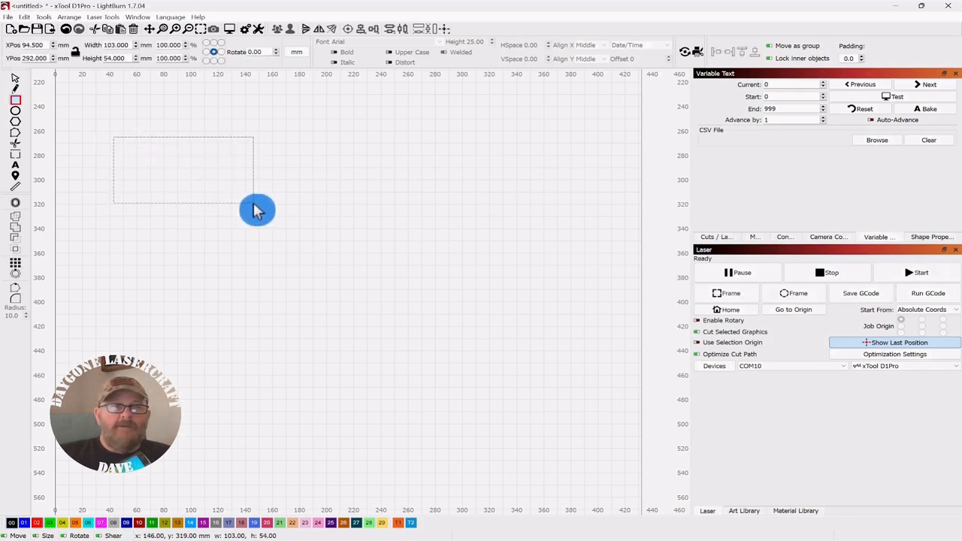
click(14, 80)
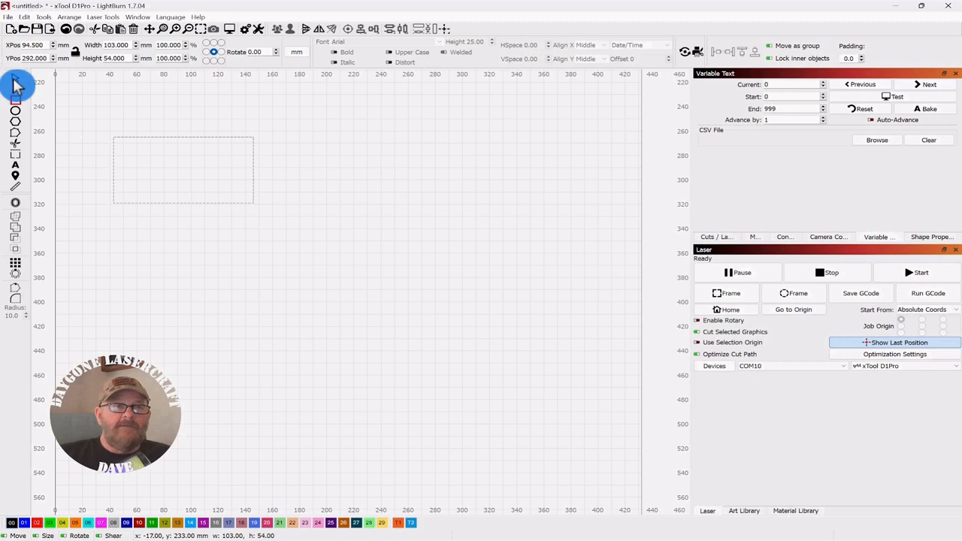
click(932, 238)
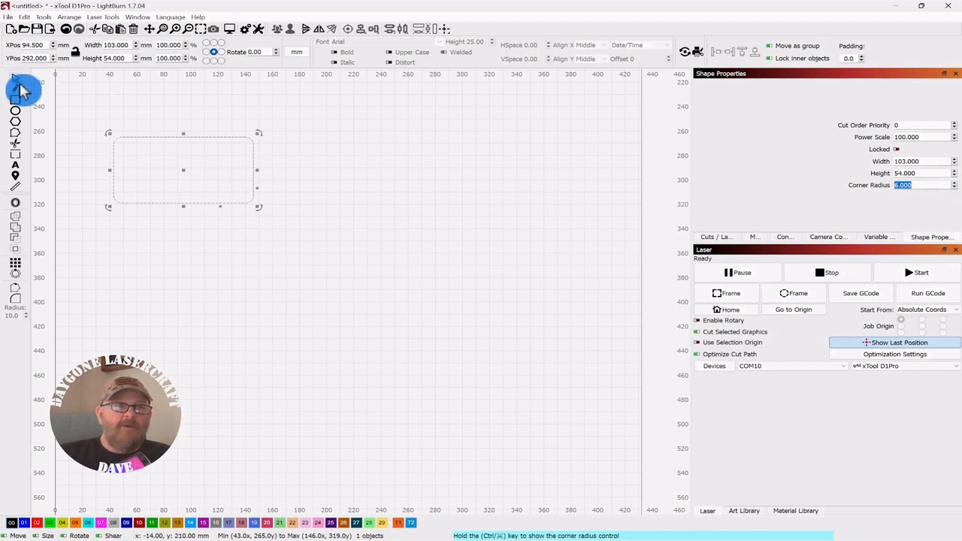
click(102, 106)
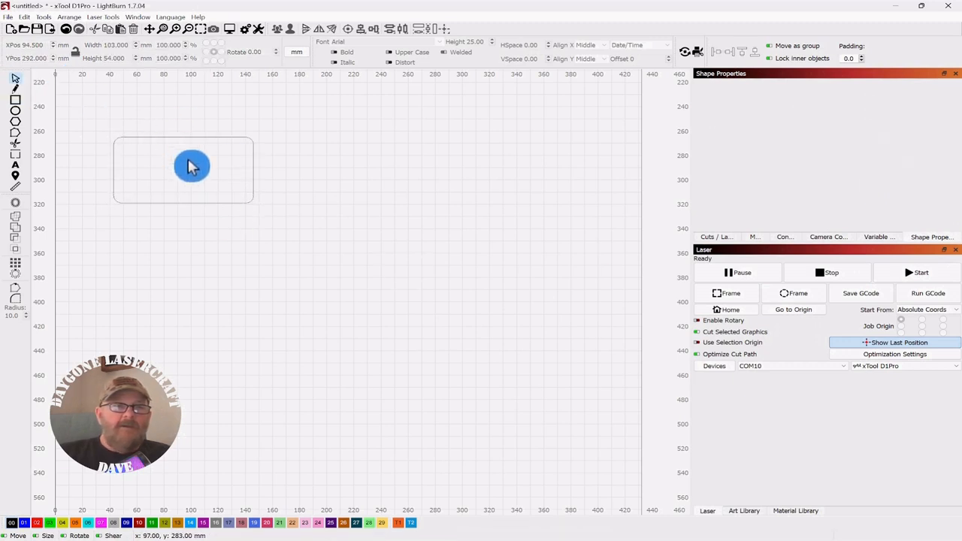
Add the Normal-type text "SEAT" in Arial, 25 mm high, inside the upper part of the rounded rectangle
scroll(192, 167, up, 2)
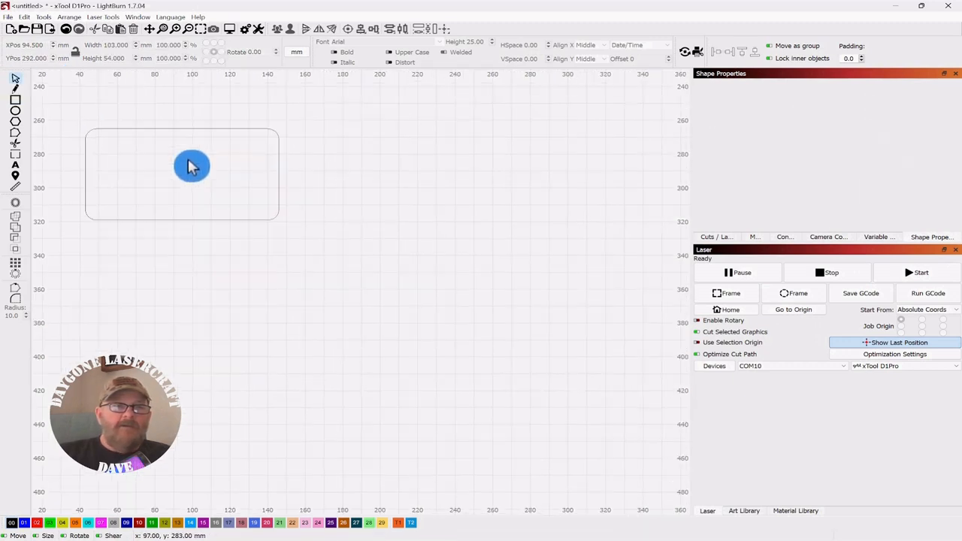
click(15, 164)
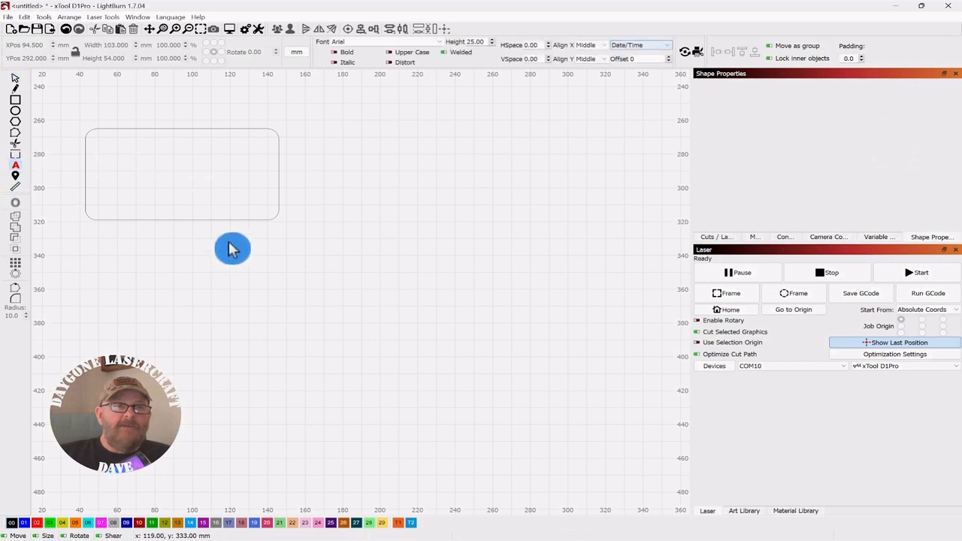
click(152, 156)
text(S)
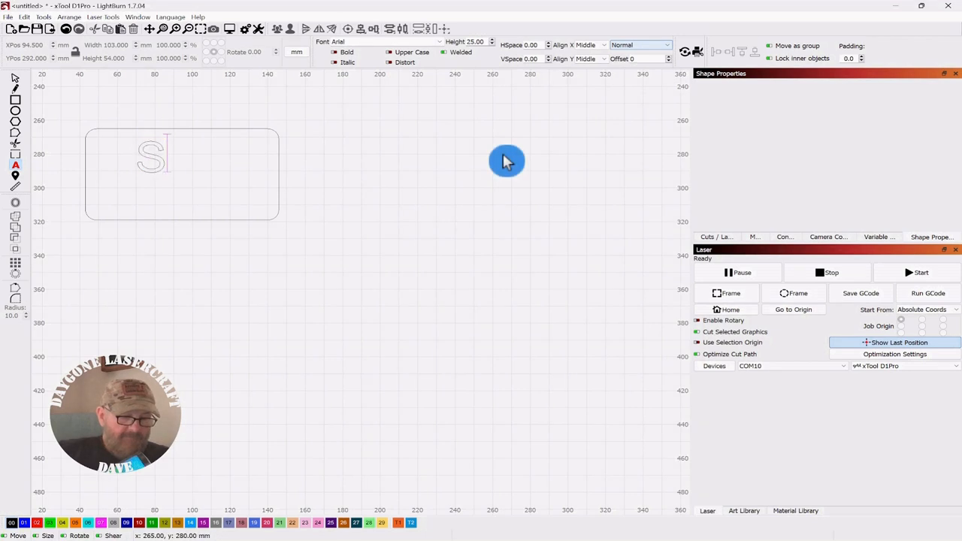
text(EAT)
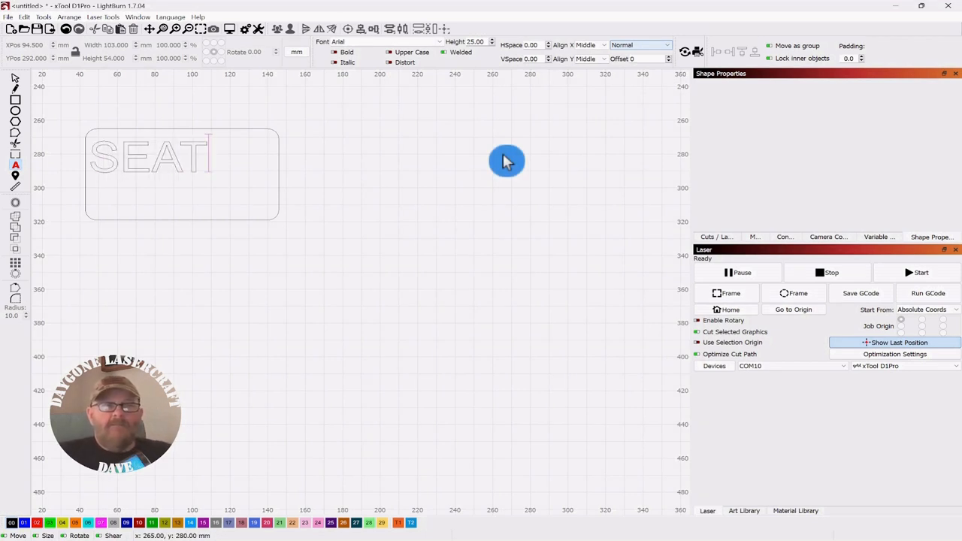
click(15, 78)
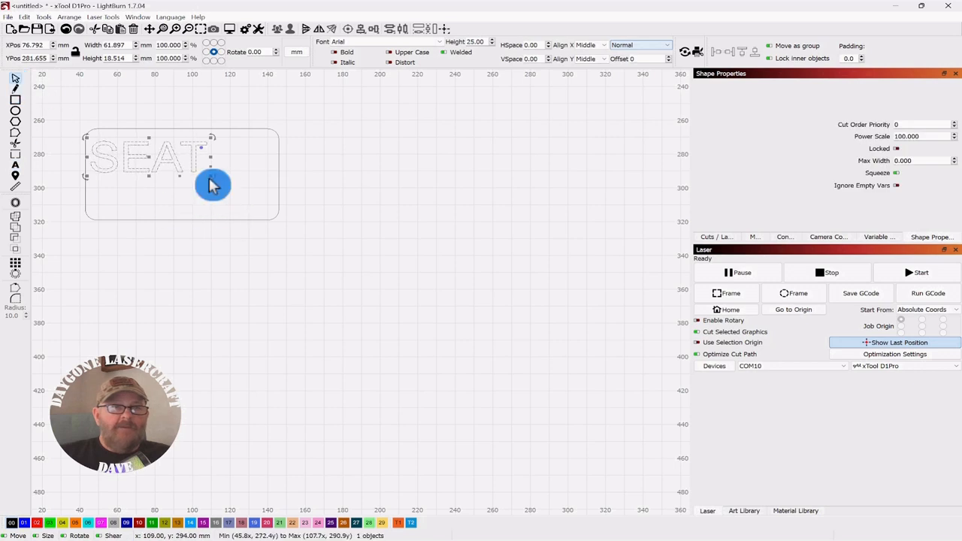
Shrink the "SEAT" text to about 28 mm wide, place it near the rectangle's upper edge and assign it to blue layer 01
drag(210, 177, 176, 153)
click(118, 154)
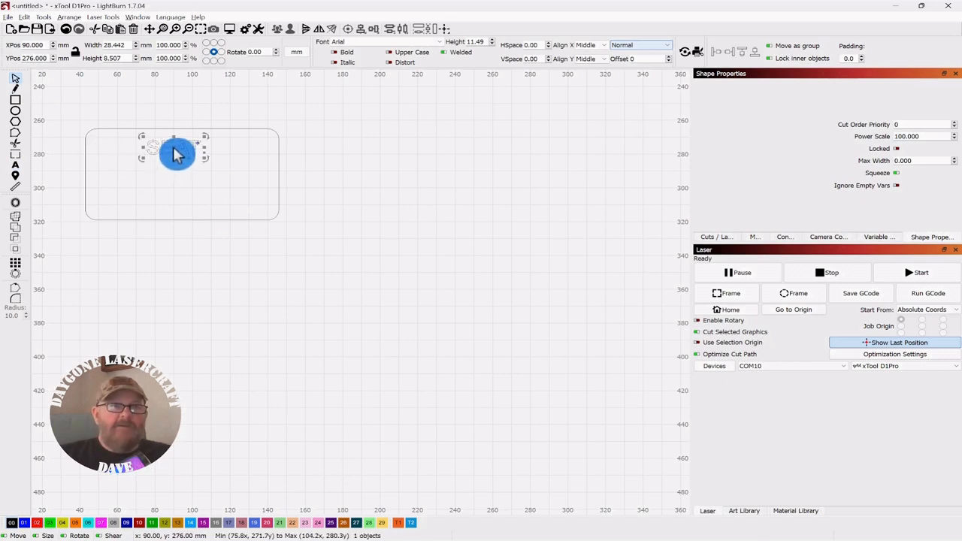
click(26, 522)
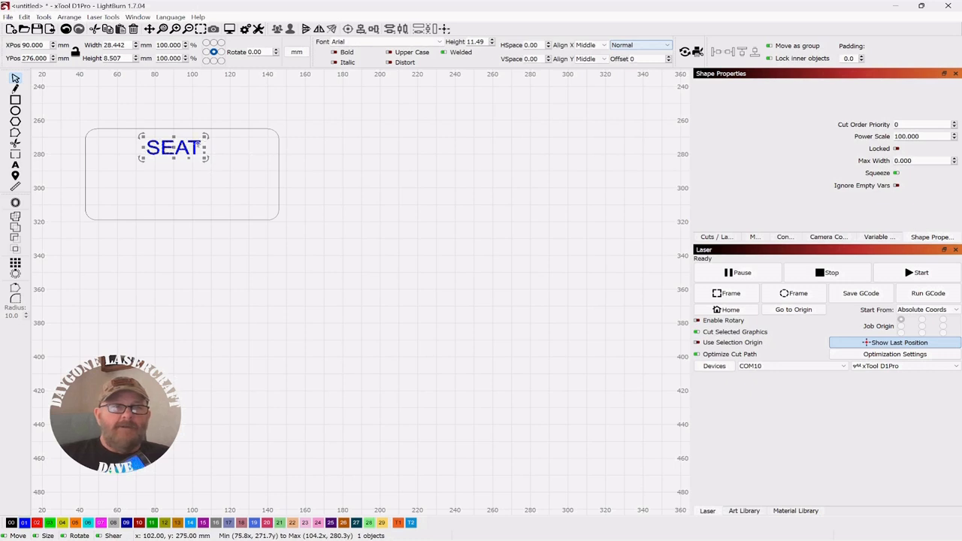
Extend the "SEAT" text to read "SEAT %1"
double_click(195, 146)
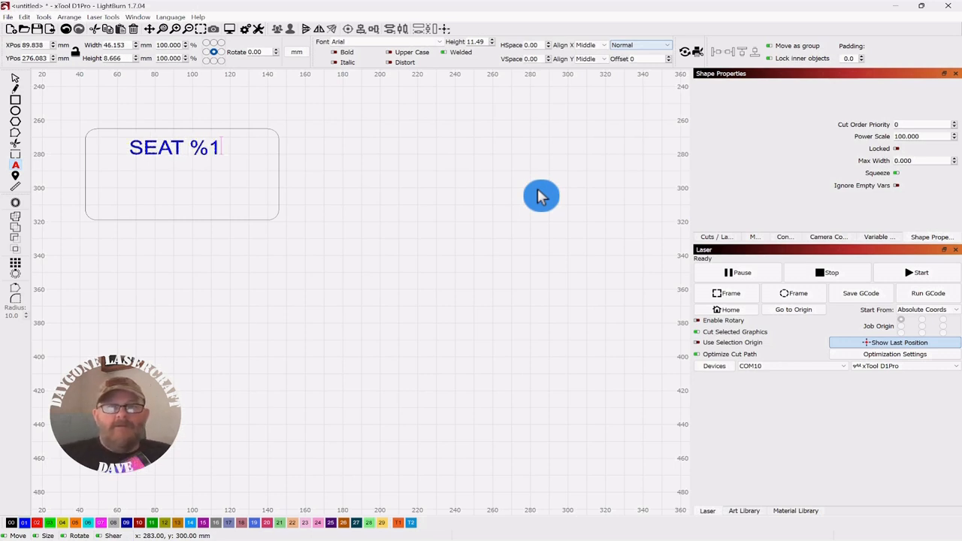
click(15, 80)
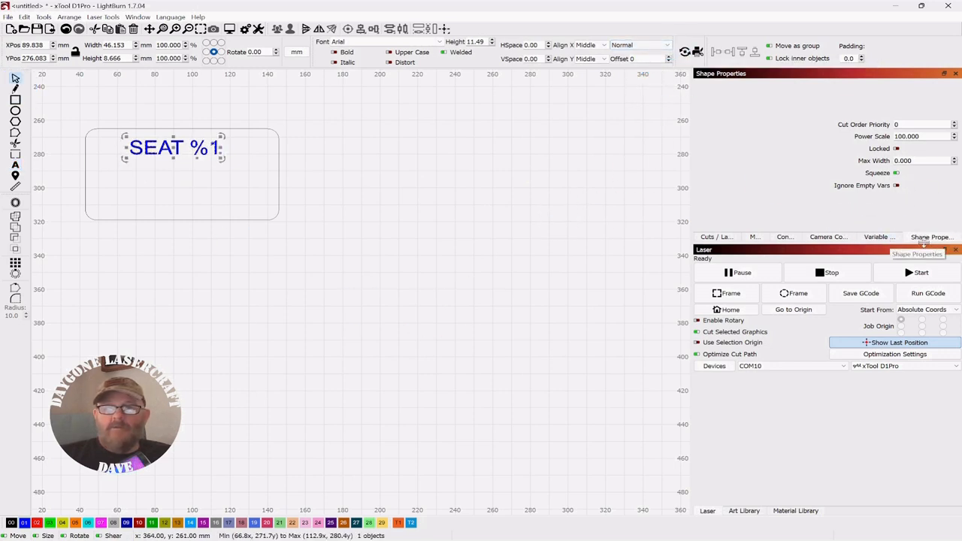
Load test_import.csv as the variable text CSV file and make the "SEAT %1" text a Merge/CSV text
click(879, 237)
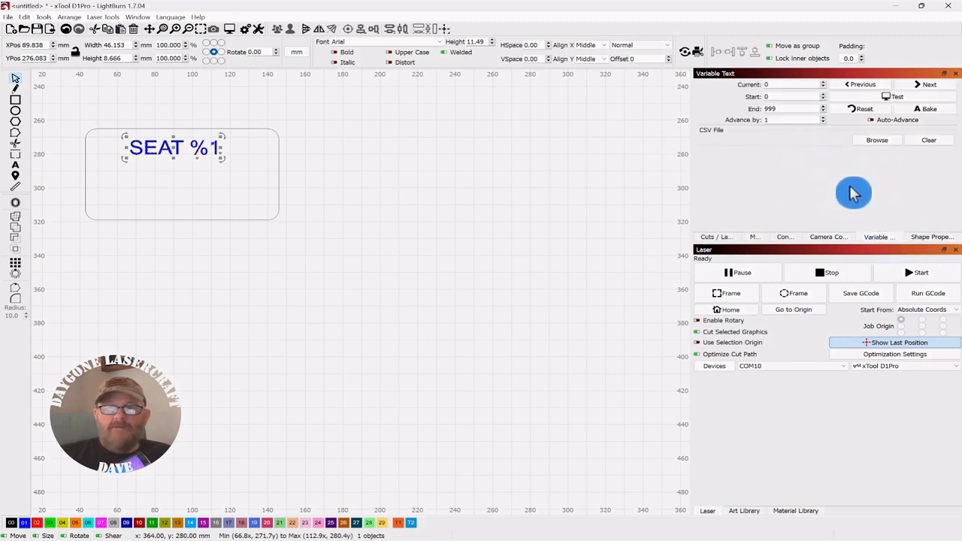
click(872, 142)
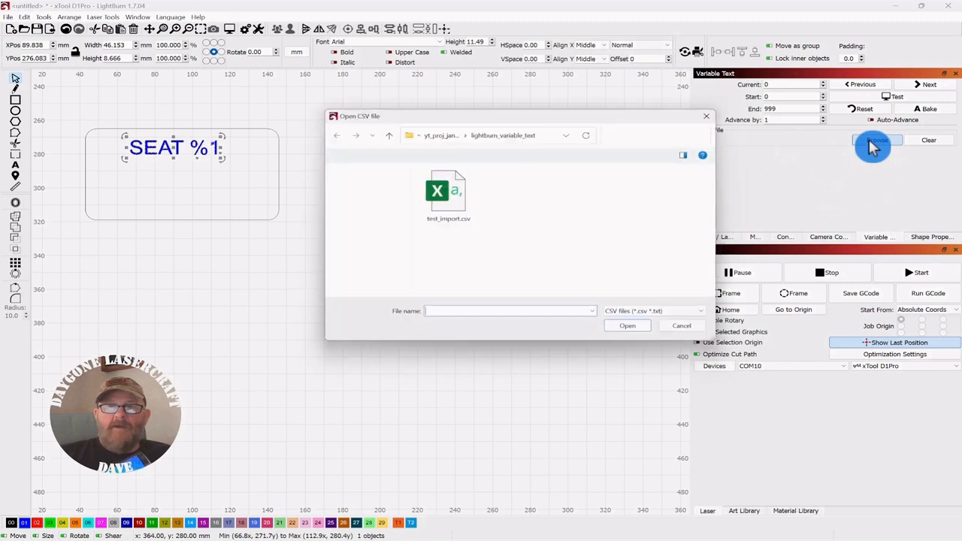
double_click(447, 215)
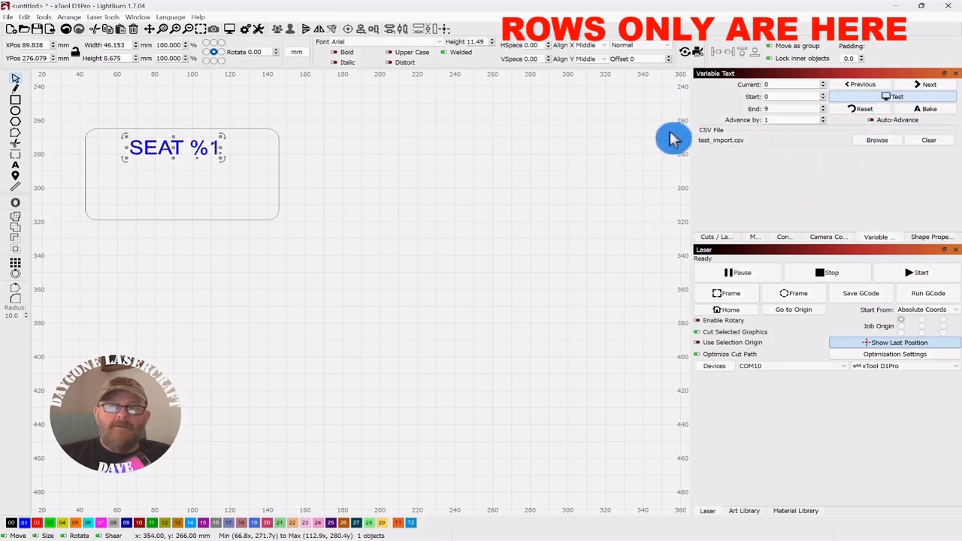
click(669, 46)
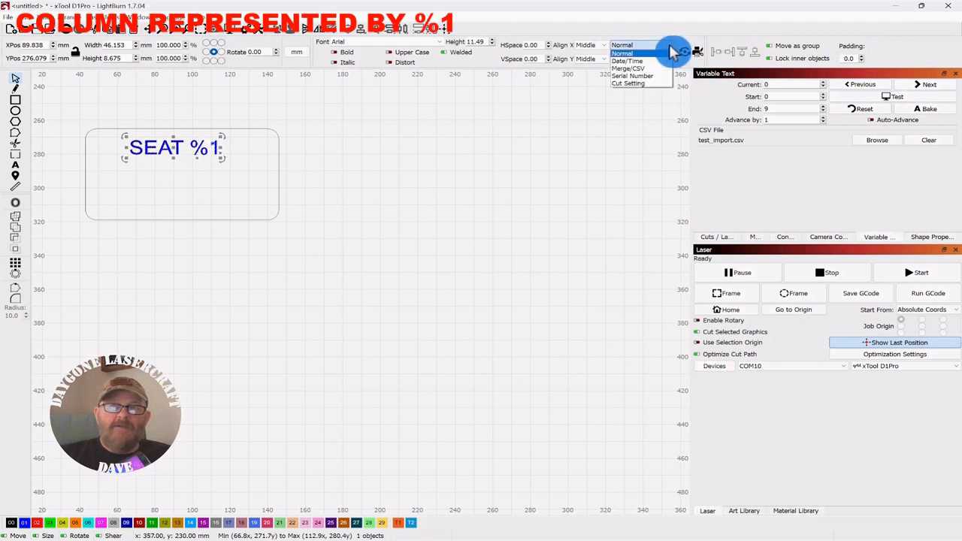
click(643, 79)
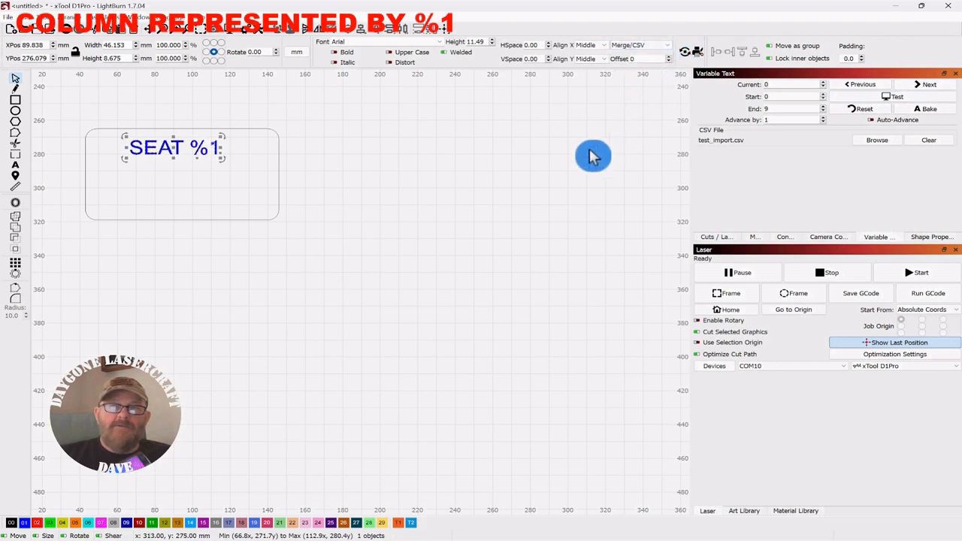
Test the "SEAT %1" text with Current at 0, set Current and Start to 1, and test it again
click(825, 87)
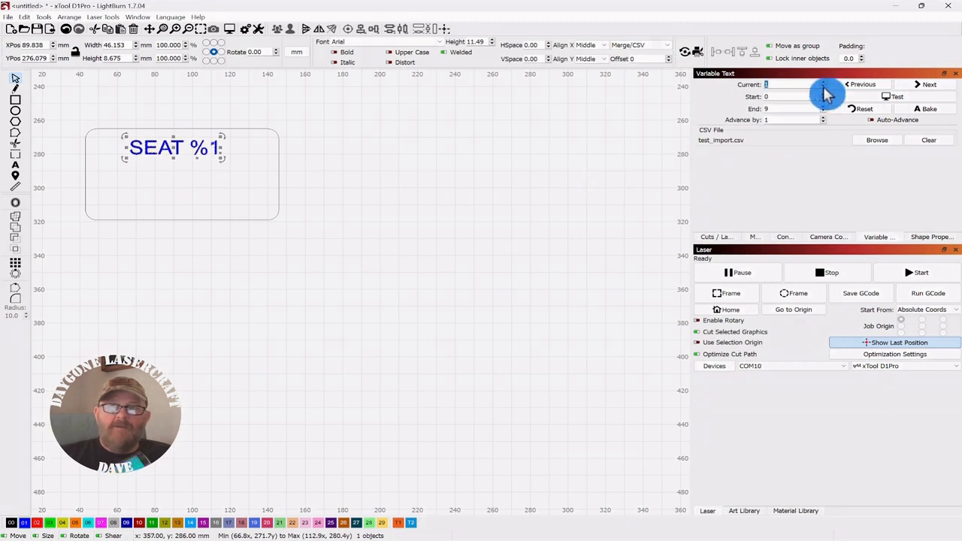
click(905, 99)
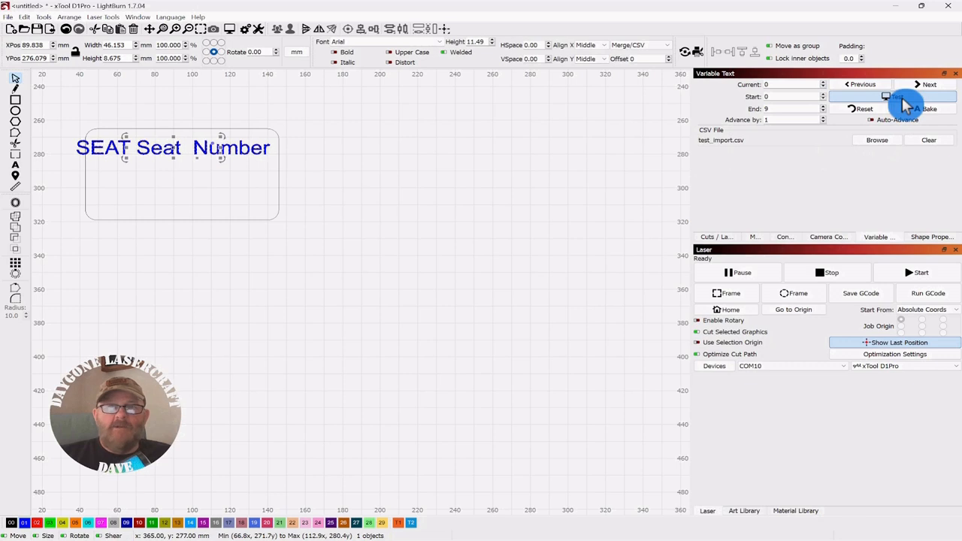
click(904, 99)
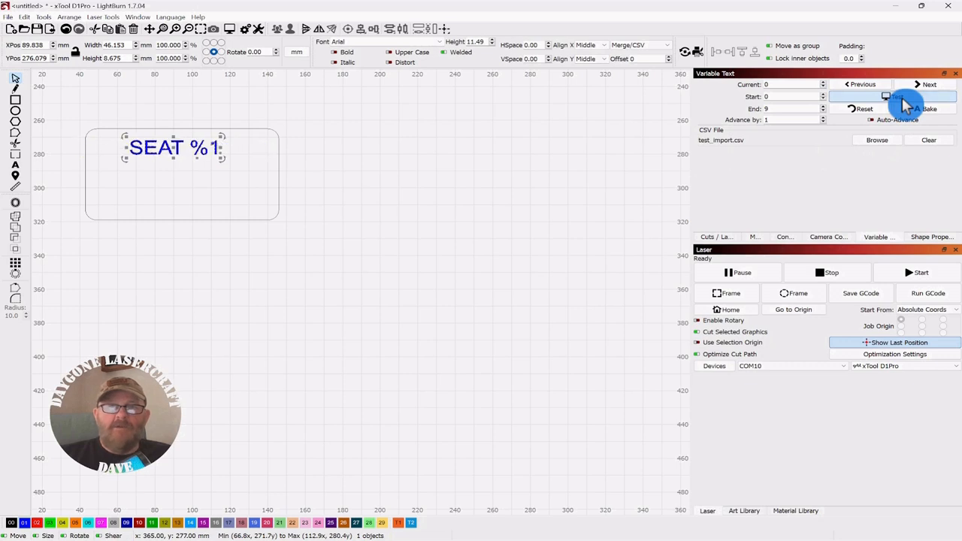
click(822, 94)
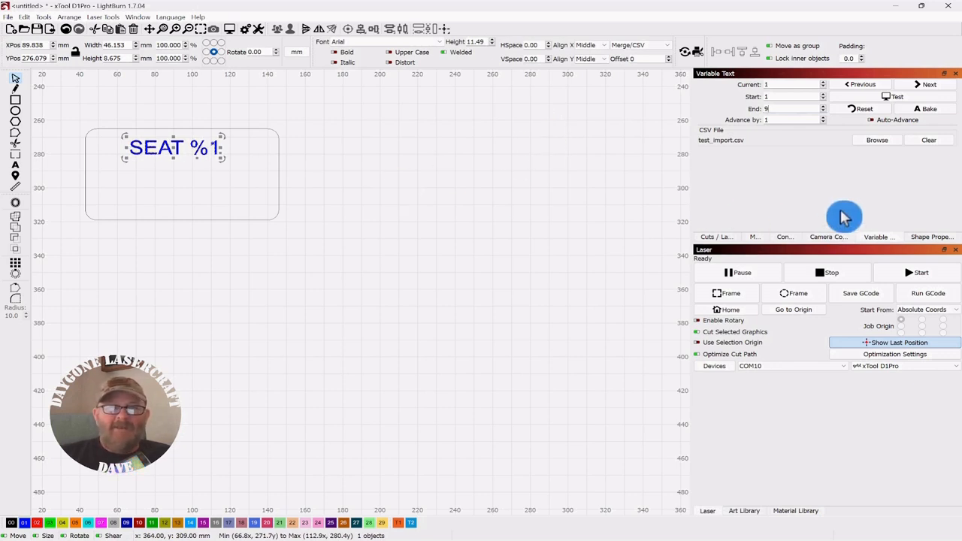
click(887, 99)
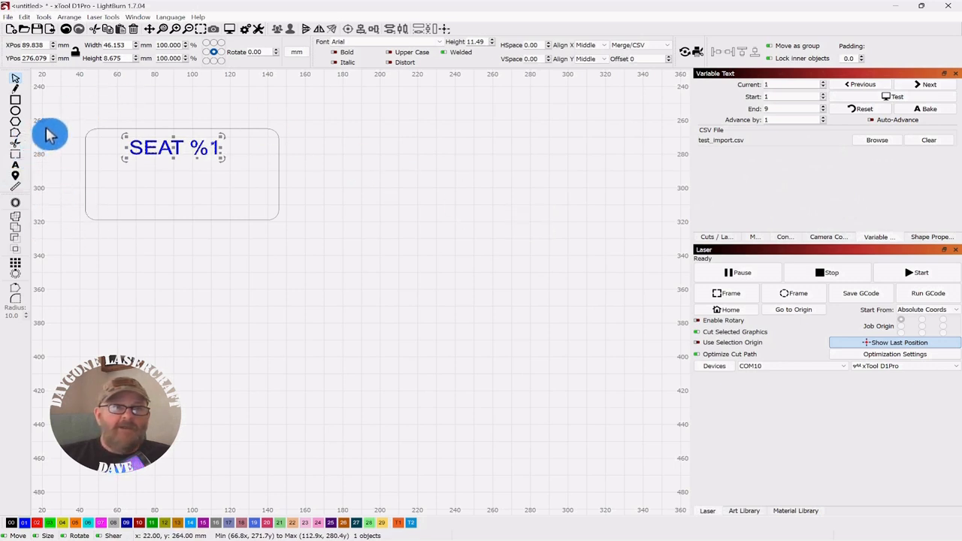
Add the text "%0" below "SEAT %1" inside the rounded rectangle
click(15, 164)
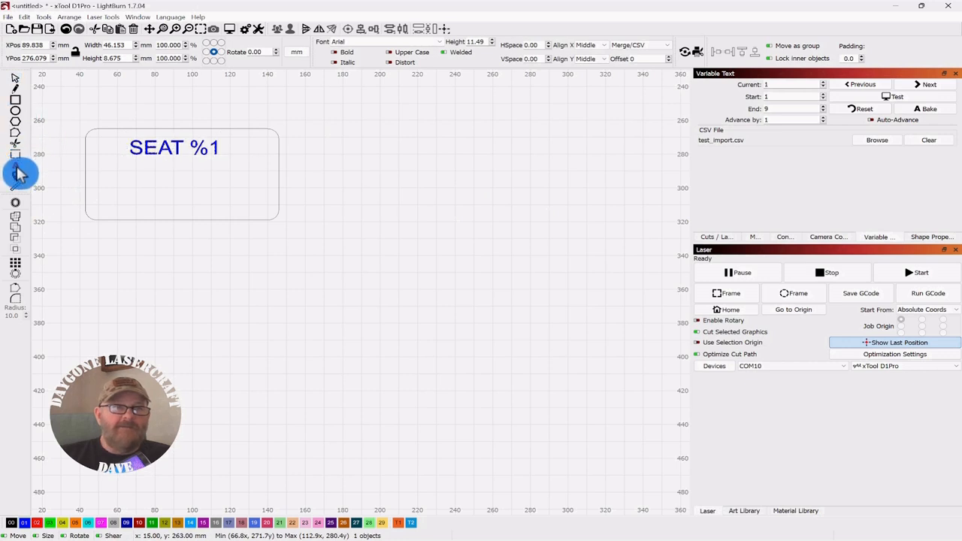
click(158, 187)
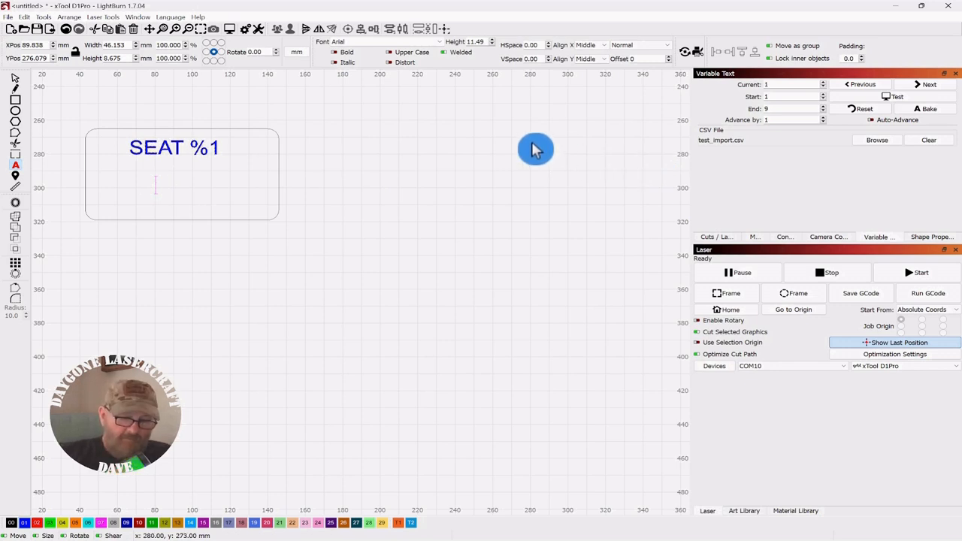
text(%)
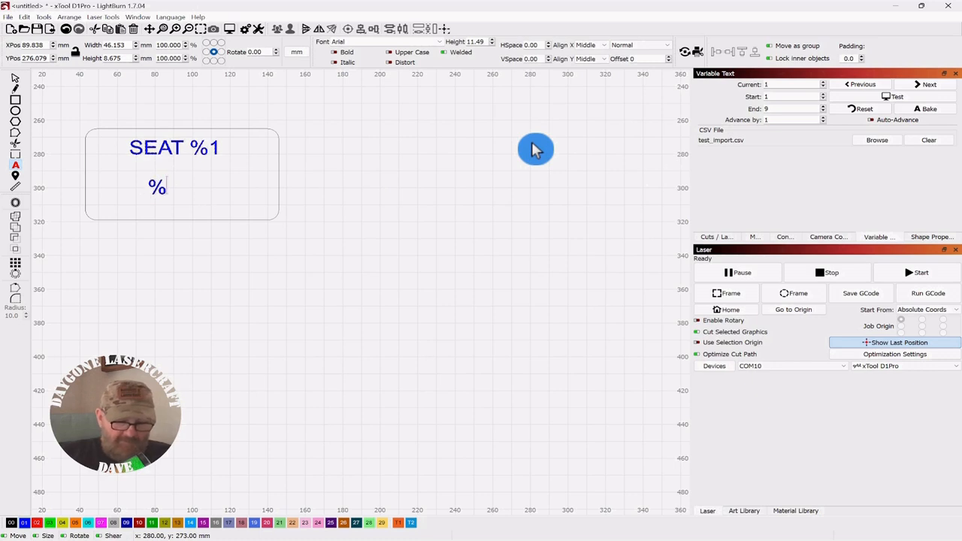
text(0)
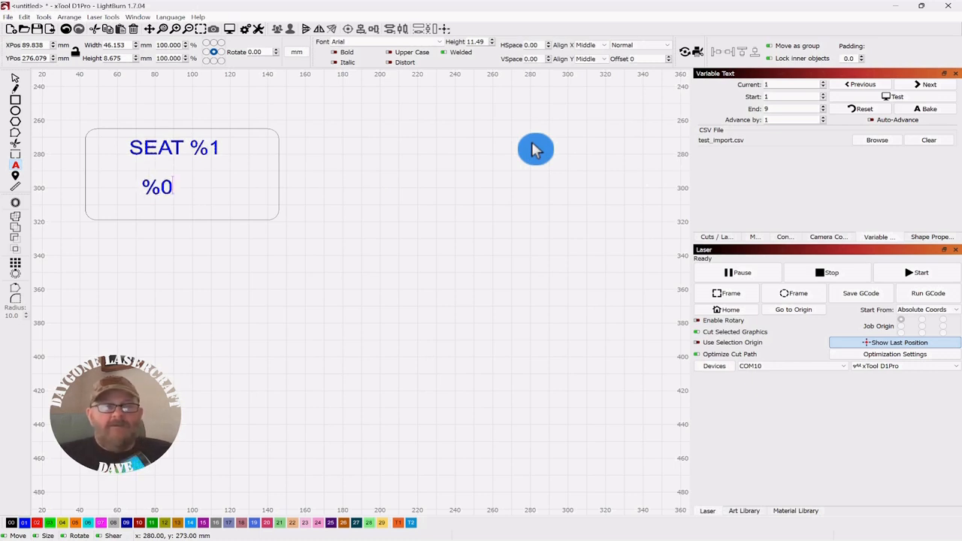
click(15, 79)
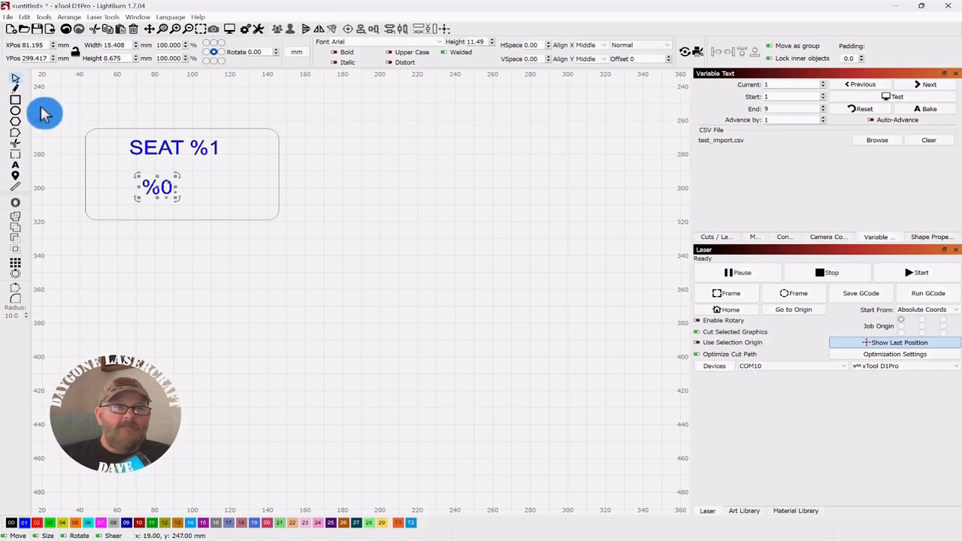
Move the "%0" text to about X 89, Y 296 mm, centered under "SEAT %1", and assign it to red layer 02
click(158, 189)
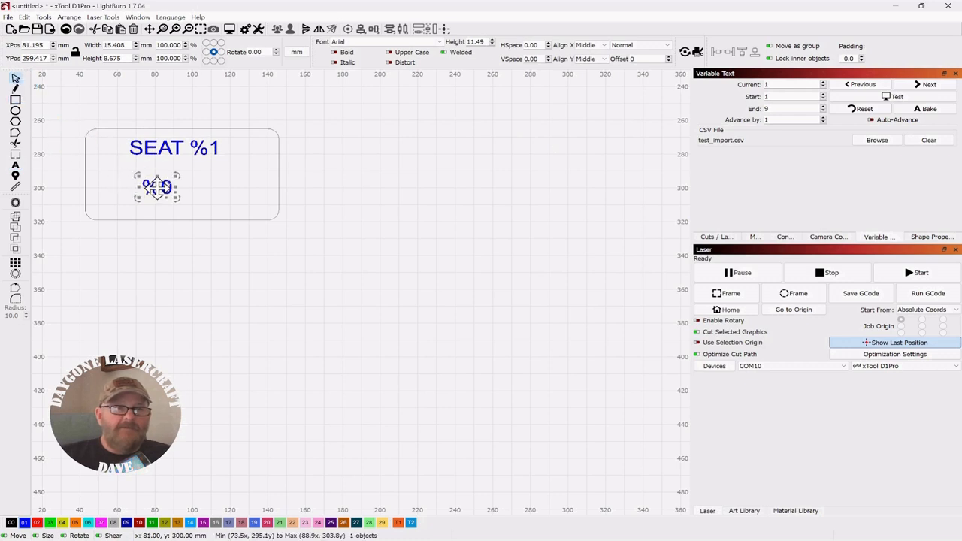
drag(158, 188, 174, 187)
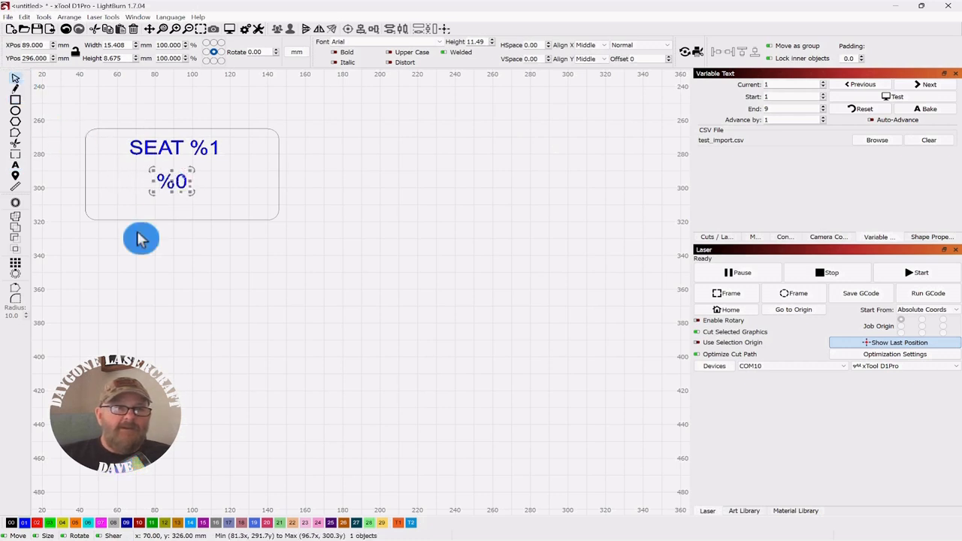
click(37, 524)
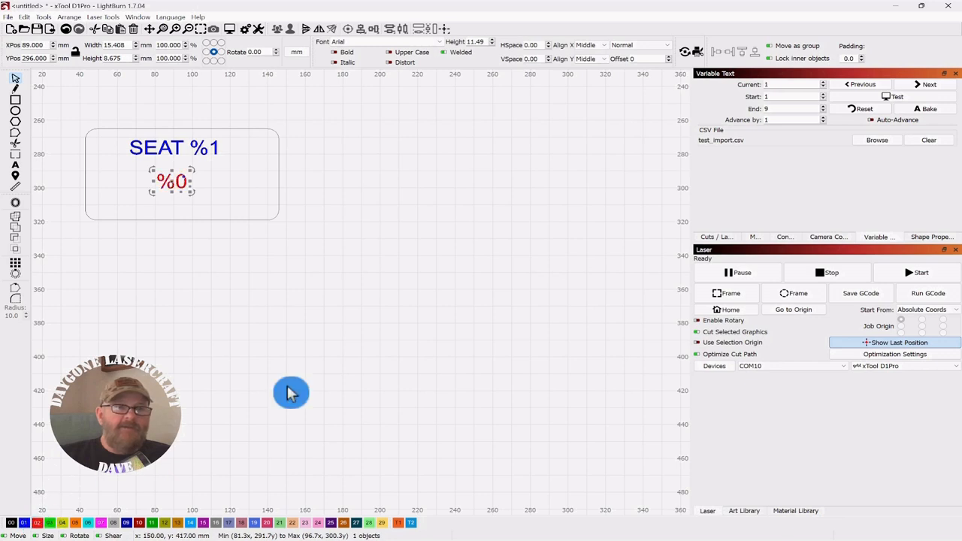
Make the "%0" text a Merge/CSV variable text and test it together with "SEAT %1"
click(348, 307)
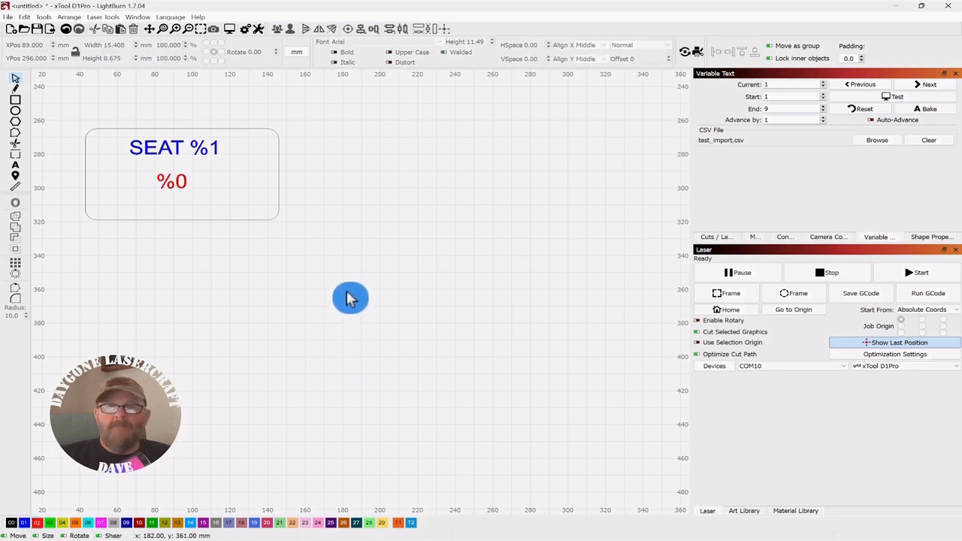
drag(204, 169, 172, 184)
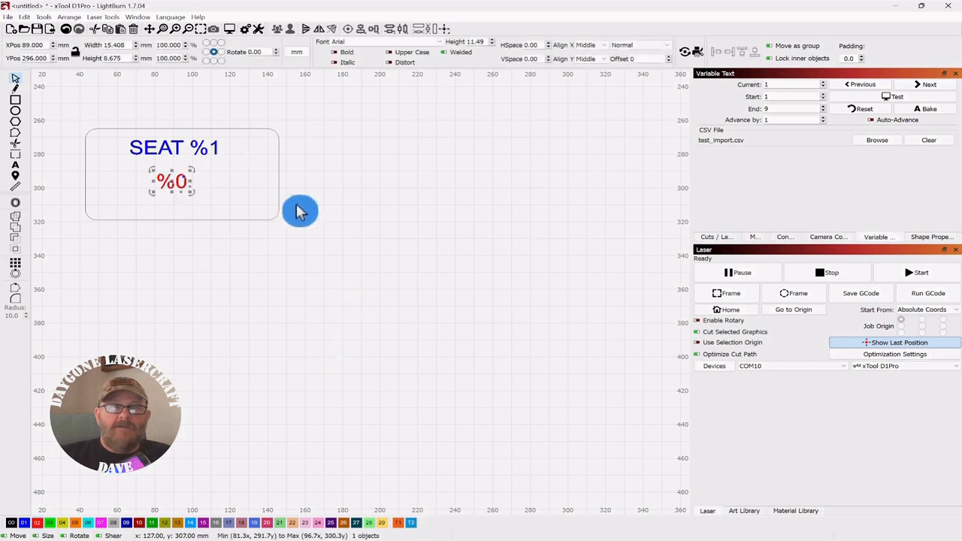
click(669, 49)
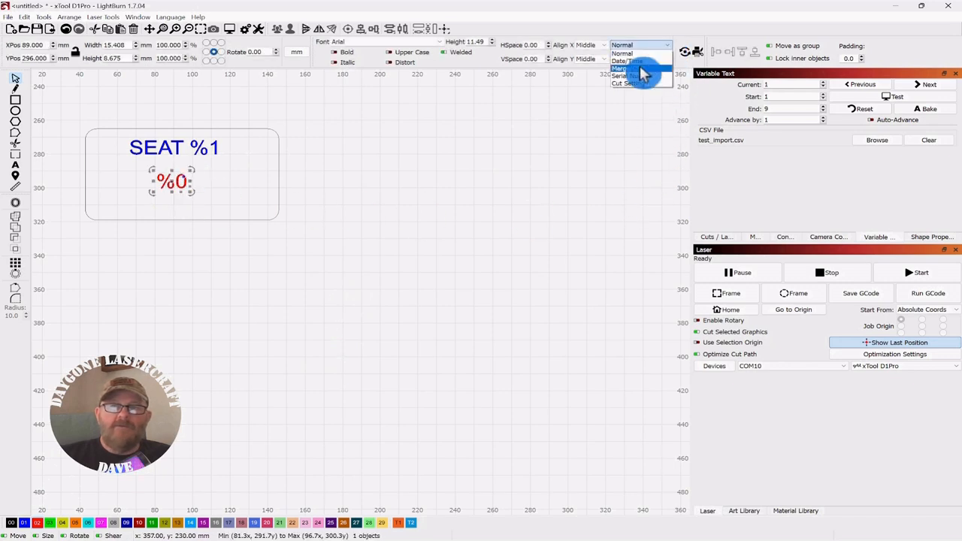
click(641, 69)
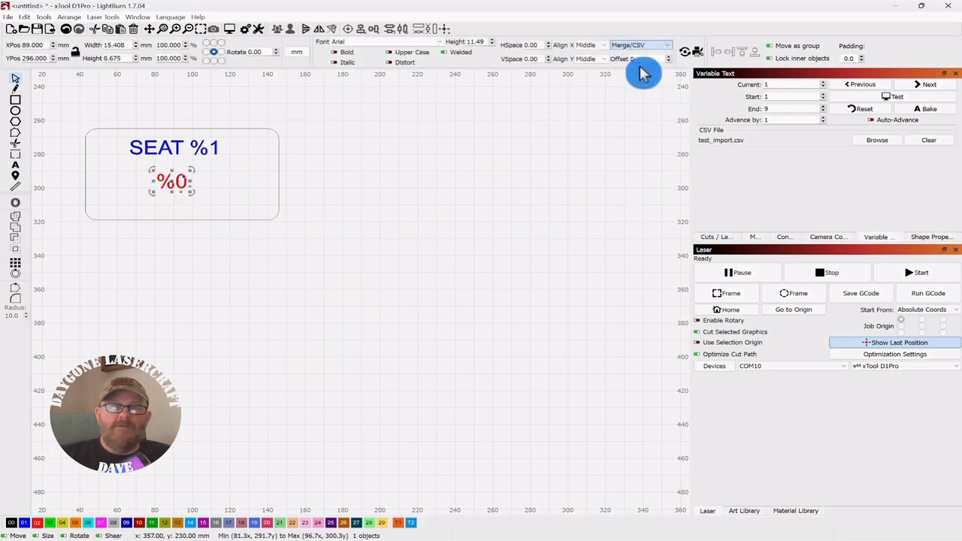
click(447, 197)
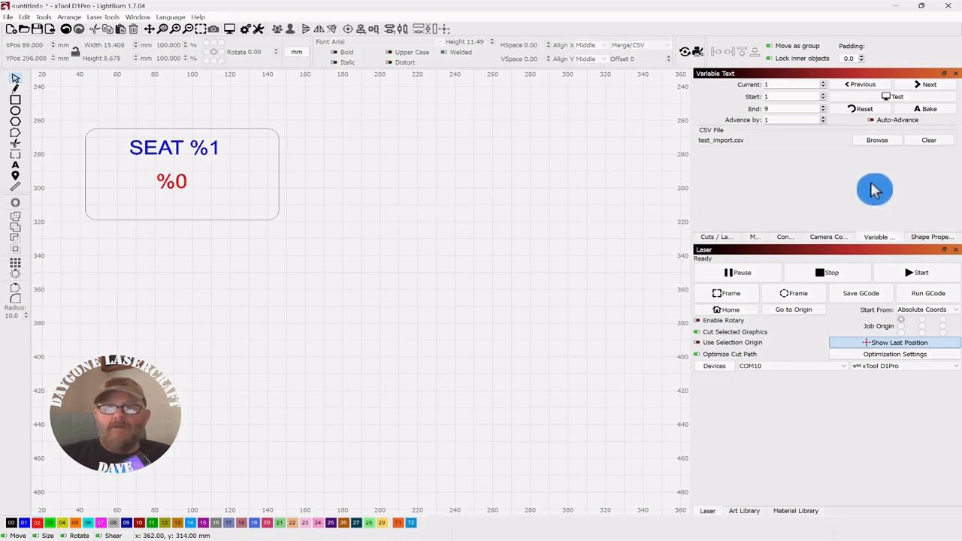
click(900, 101)
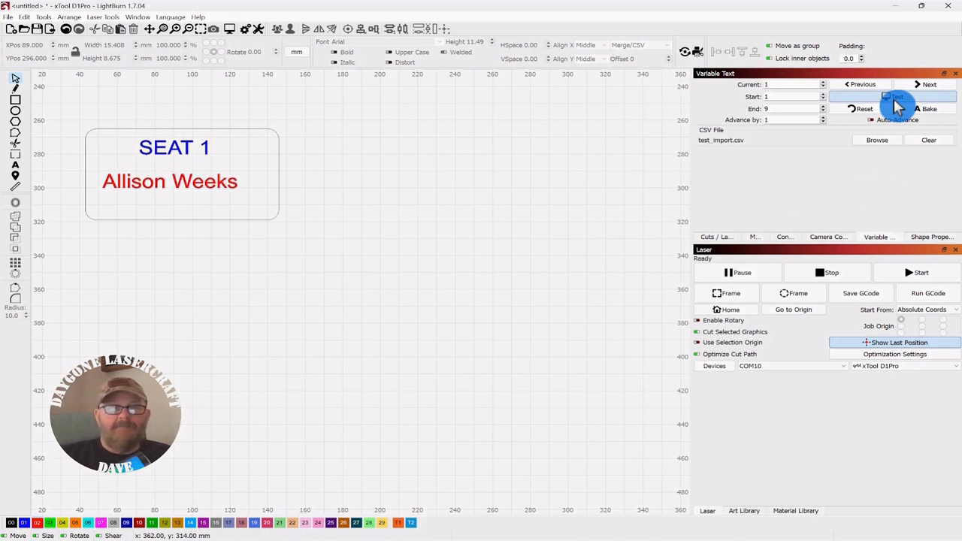
click(900, 101)
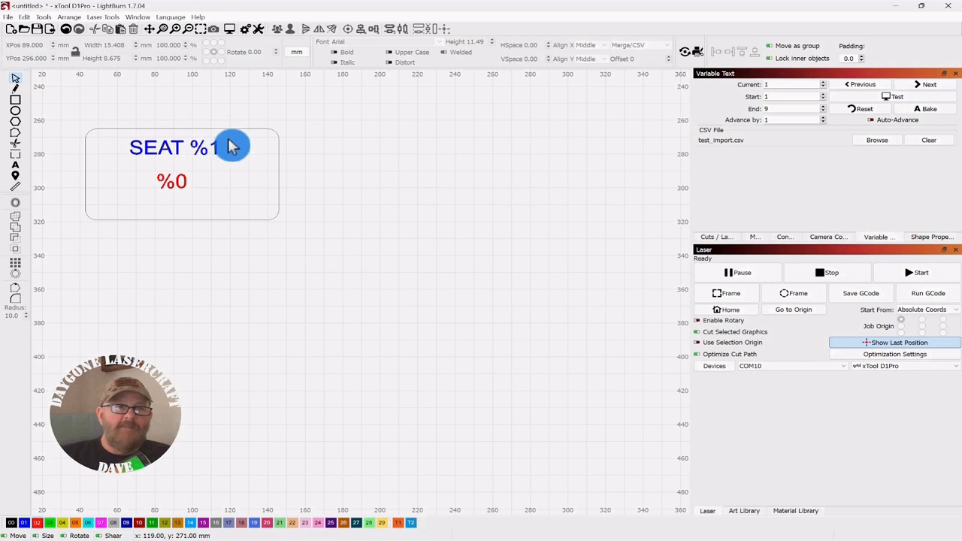
Move both texts together to about X 94.5, Y 289 mm, centered in the rounded rectangle, and group them with the rectangle
drag(228, 139, 183, 176)
click(178, 178)
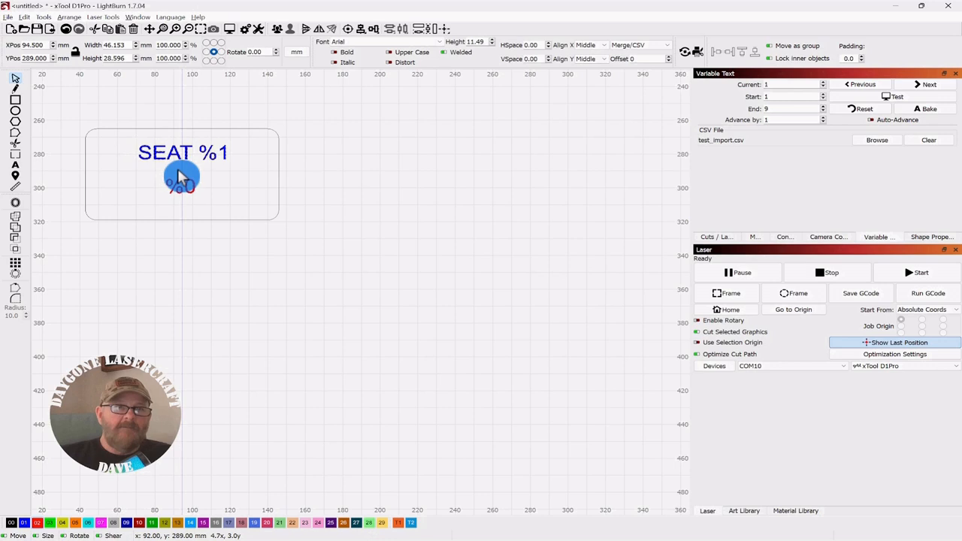
click(402, 150)
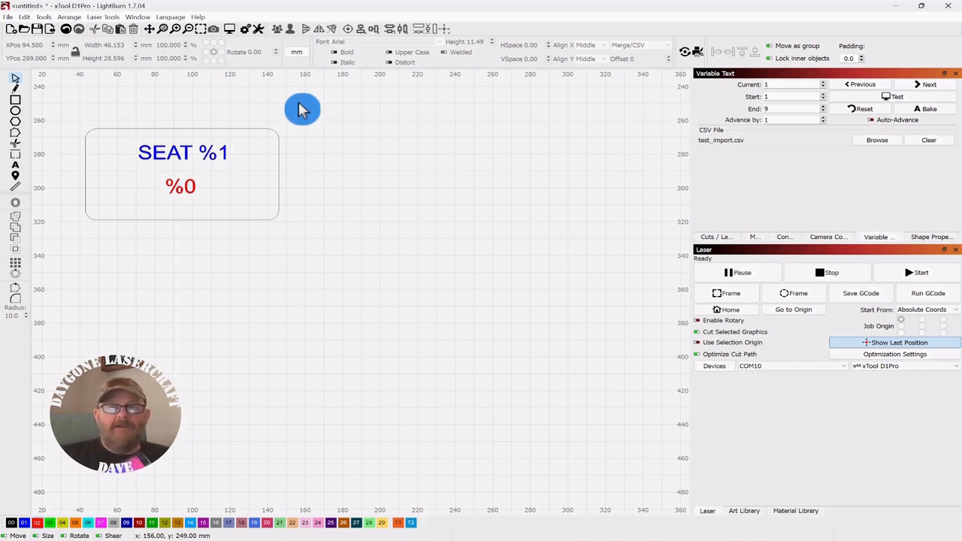
drag(285, 113, 106, 240)
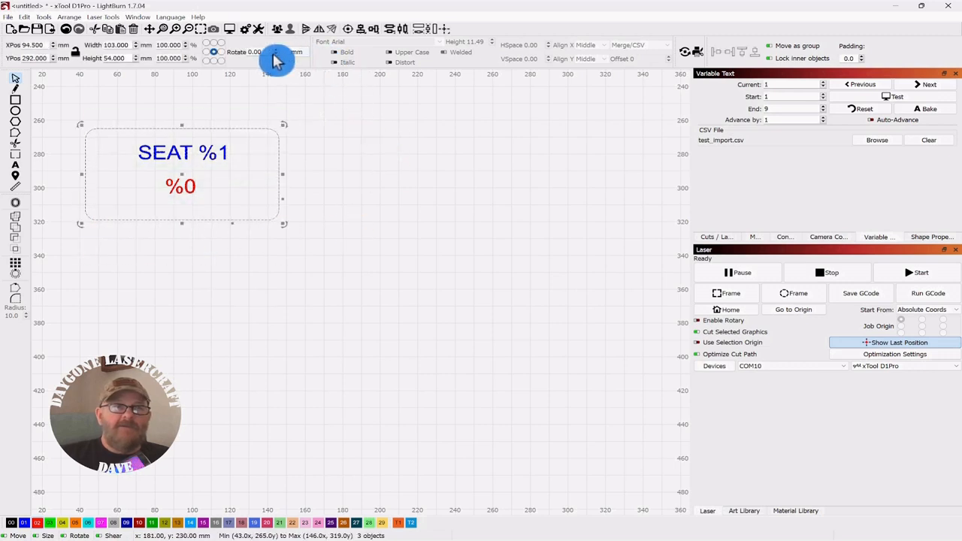
click(277, 30)
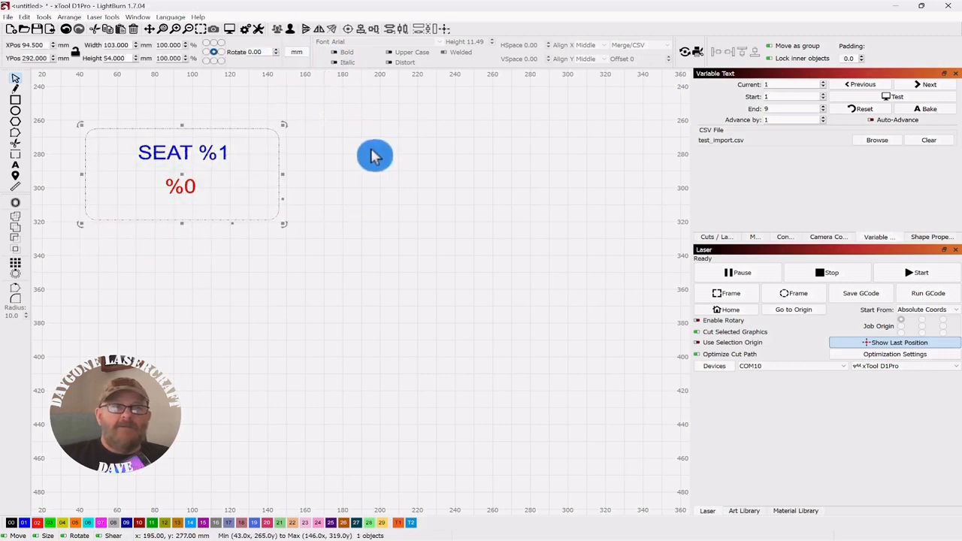
Create a grid array of the grouped seat card with 3 columns and 3 rows, keeping variable text auto-increment at 1
click(17, 267)
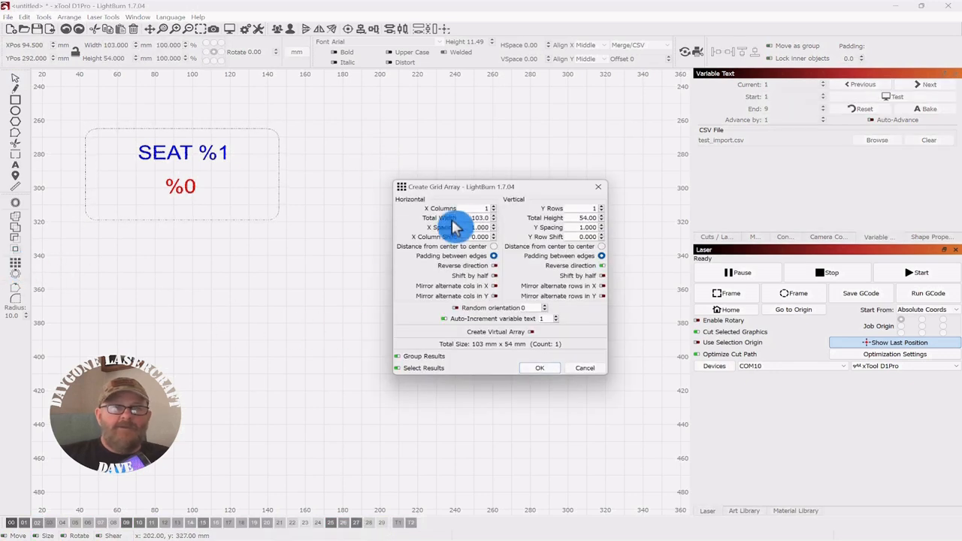
drag(481, 194, 727, 128)
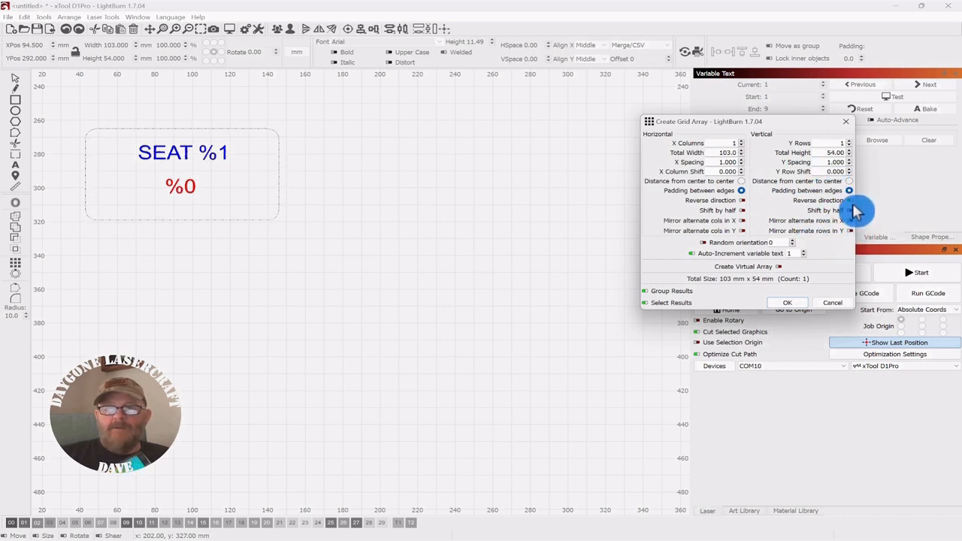
click(742, 142)
click(741, 141)
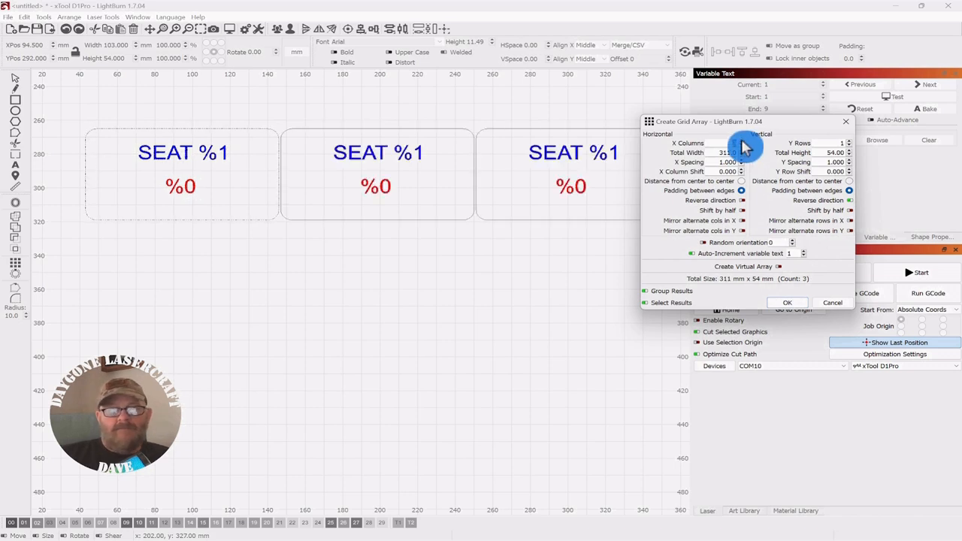
drag(756, 122, 818, 94)
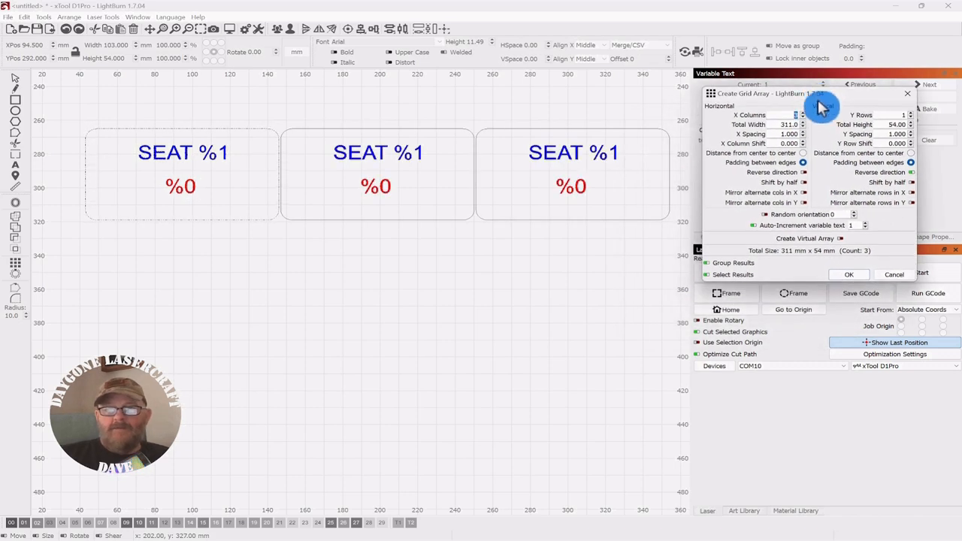
click(911, 113)
click(910, 113)
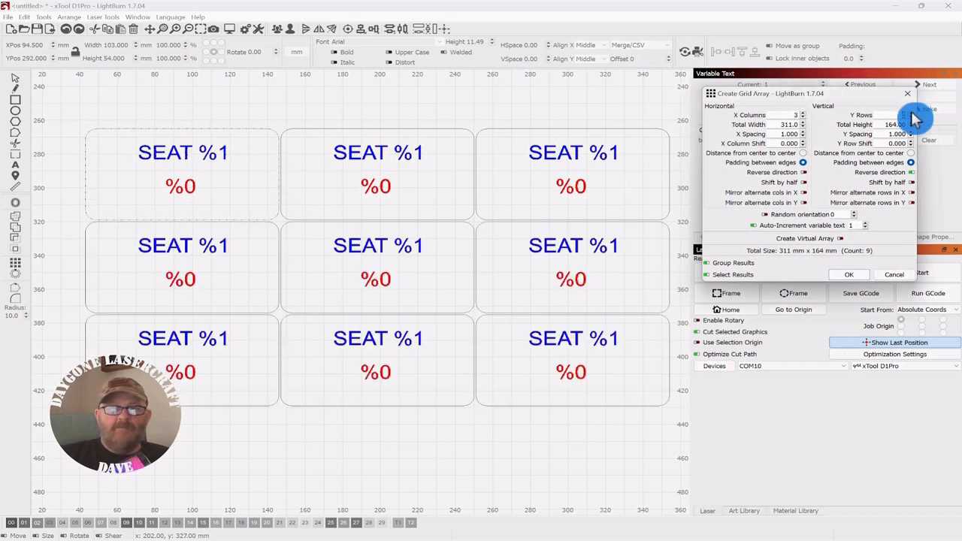
click(858, 277)
Move the whole seat card array to about X 215, Y 303 mm in the workspace
click(311, 283)
scroll(365, 271, down, 1)
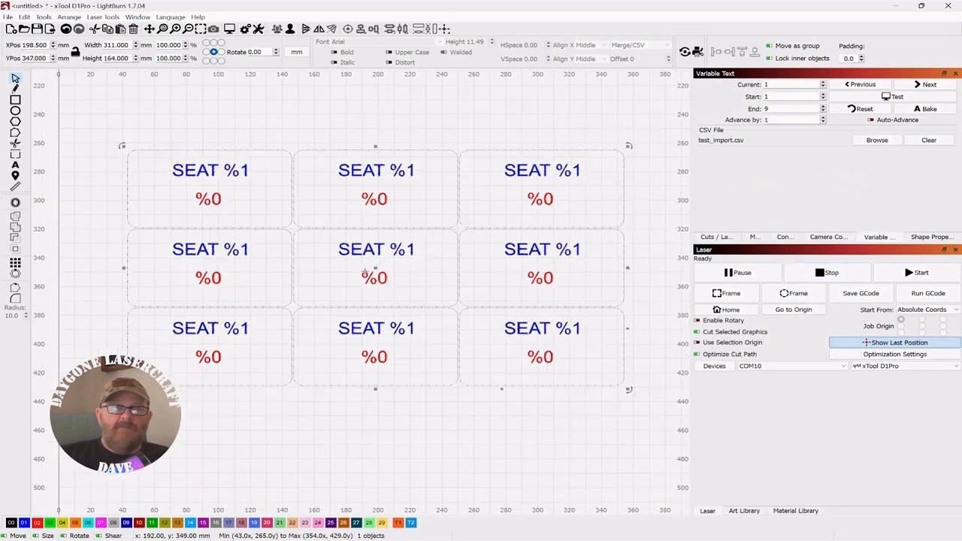
scroll(365, 272, down, 1)
drag(373, 275, 398, 221)
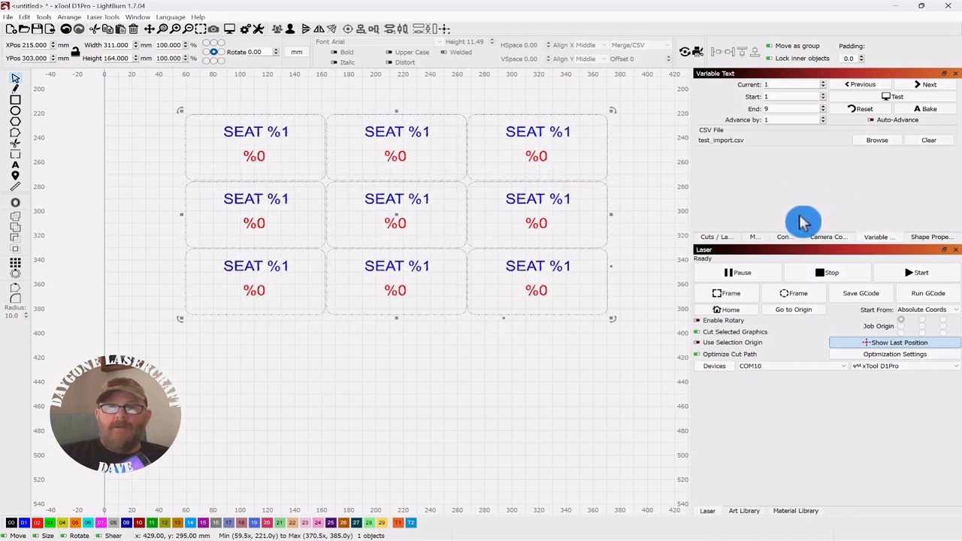
Test the merged seat numbers and names on all cards of the array, deselect the array, and test the texts again
click(894, 104)
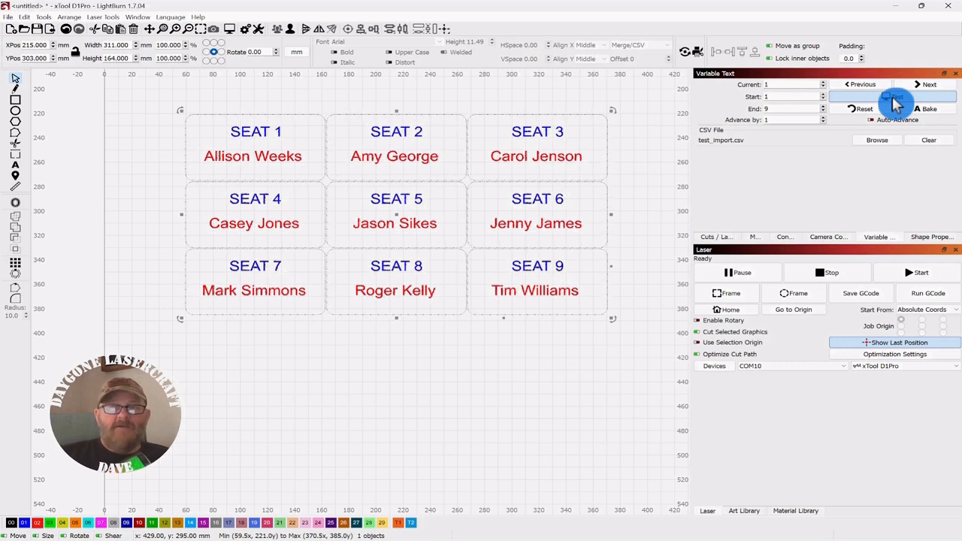
click(895, 104)
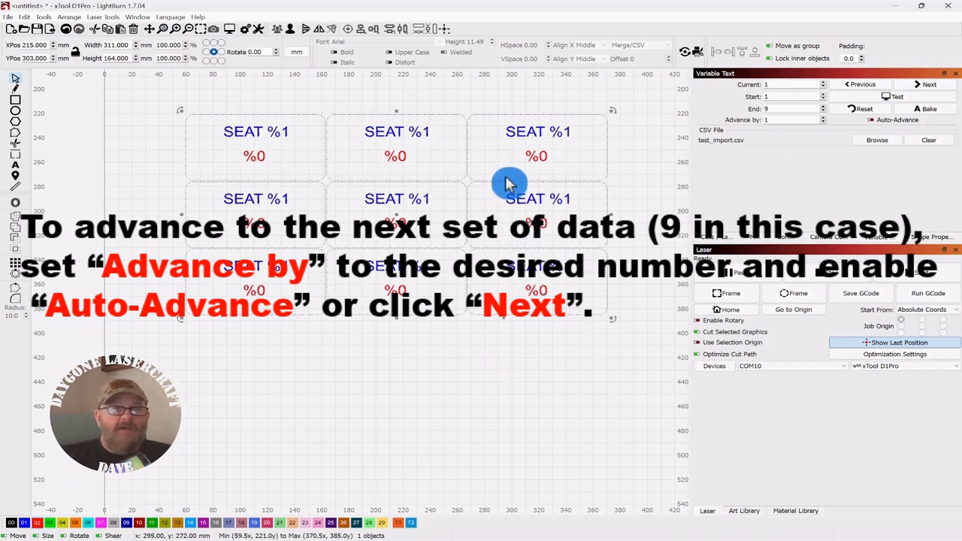
click(505, 376)
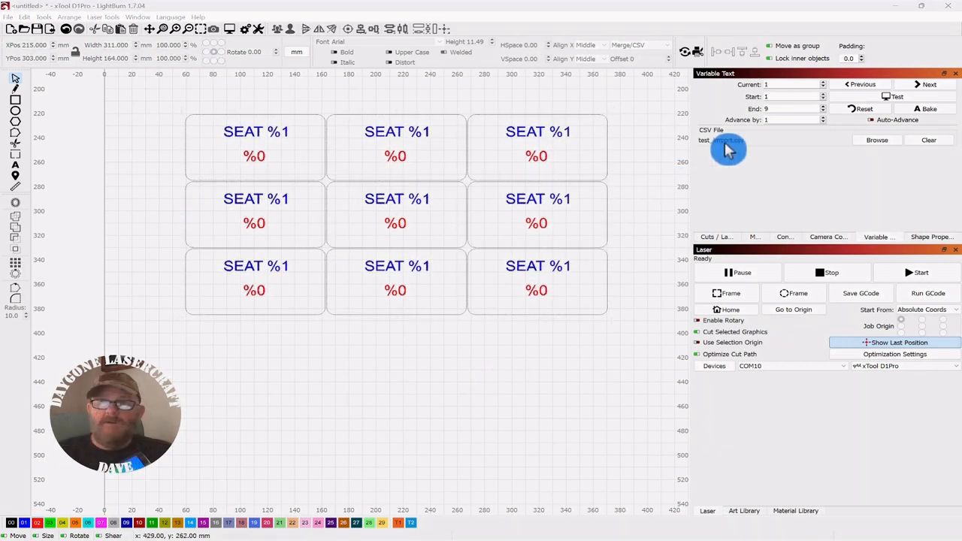
click(892, 101)
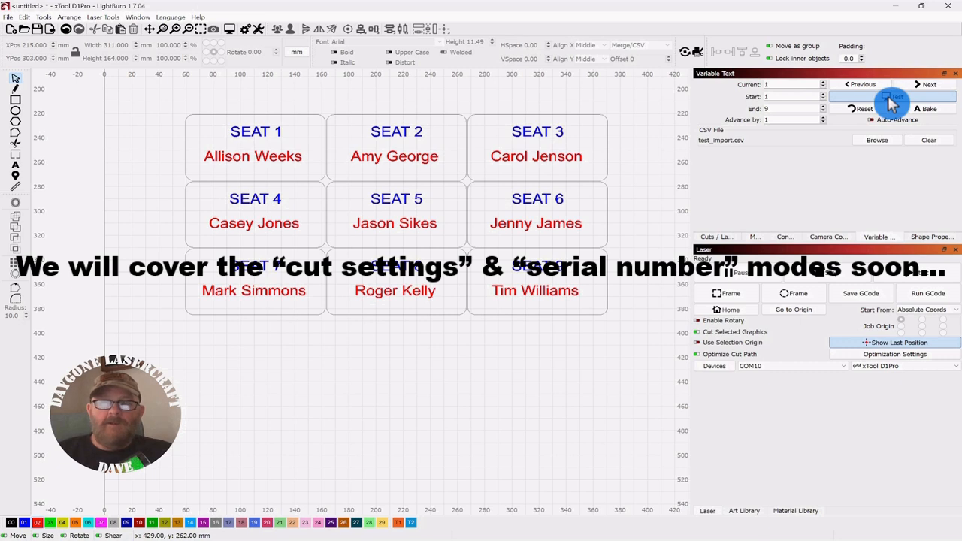
click(892, 101)
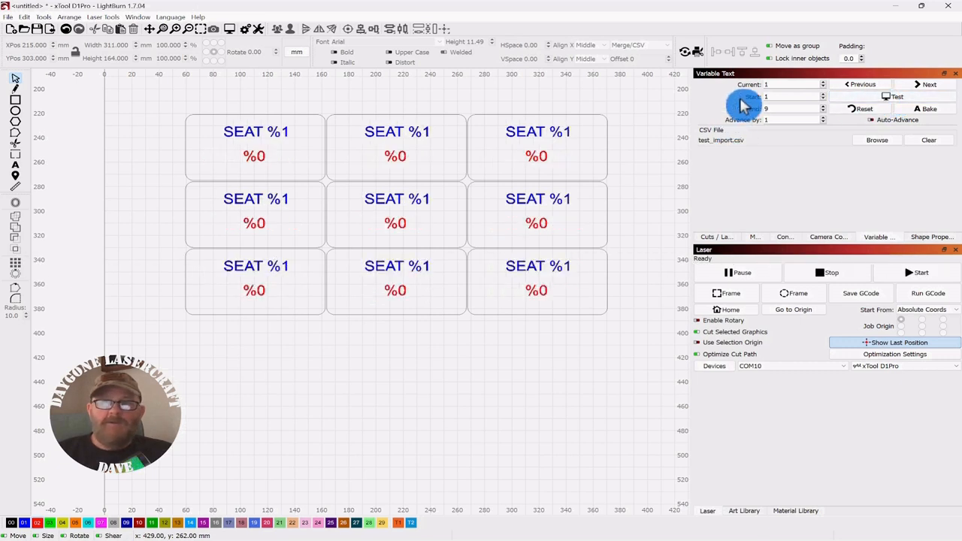